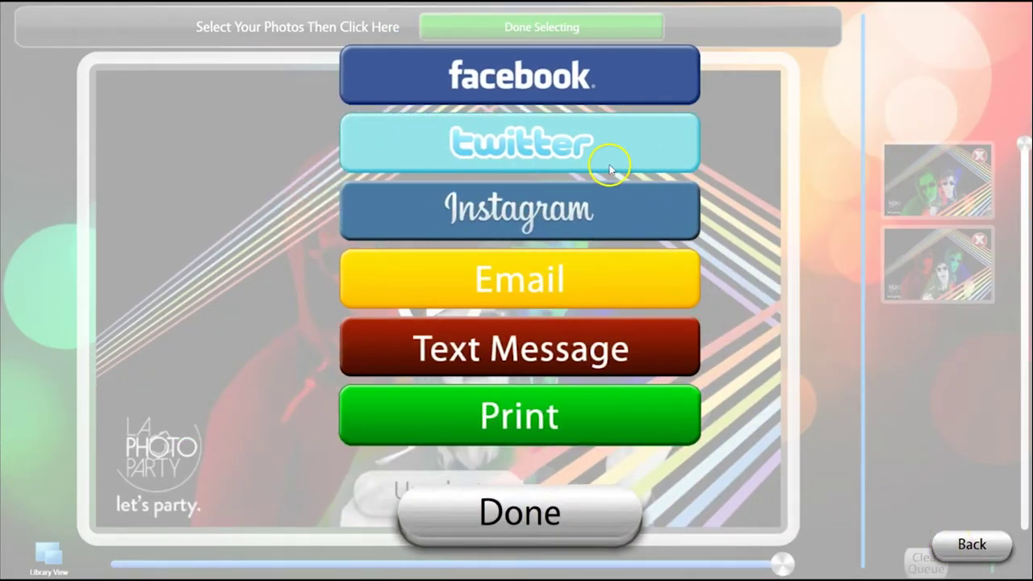
Preview Twitter sharing, then drag the cut-out person higher over the robot space background
click(609, 170)
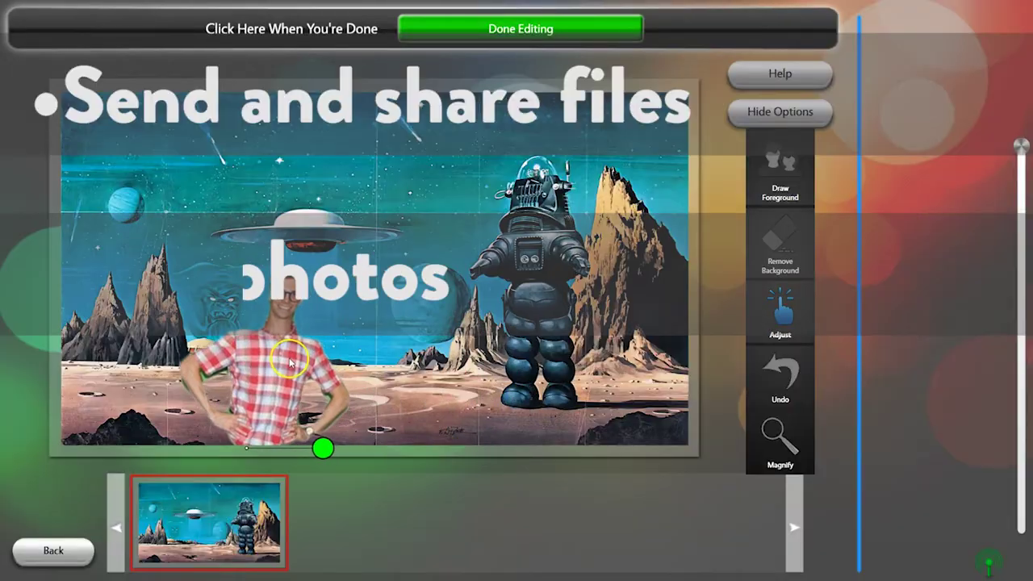
drag(306, 371, 342, 144)
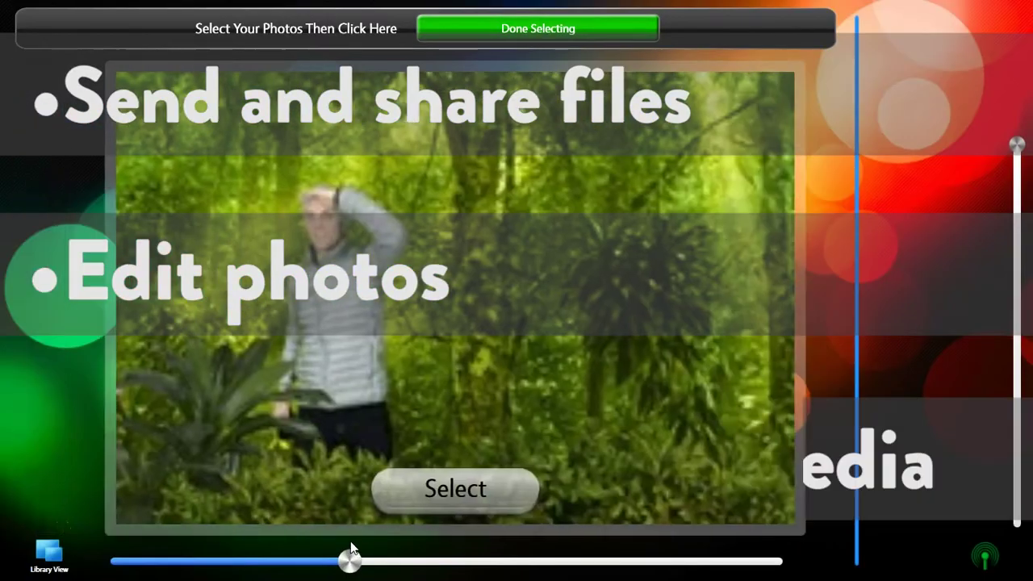
drag(351, 556, 107, 570)
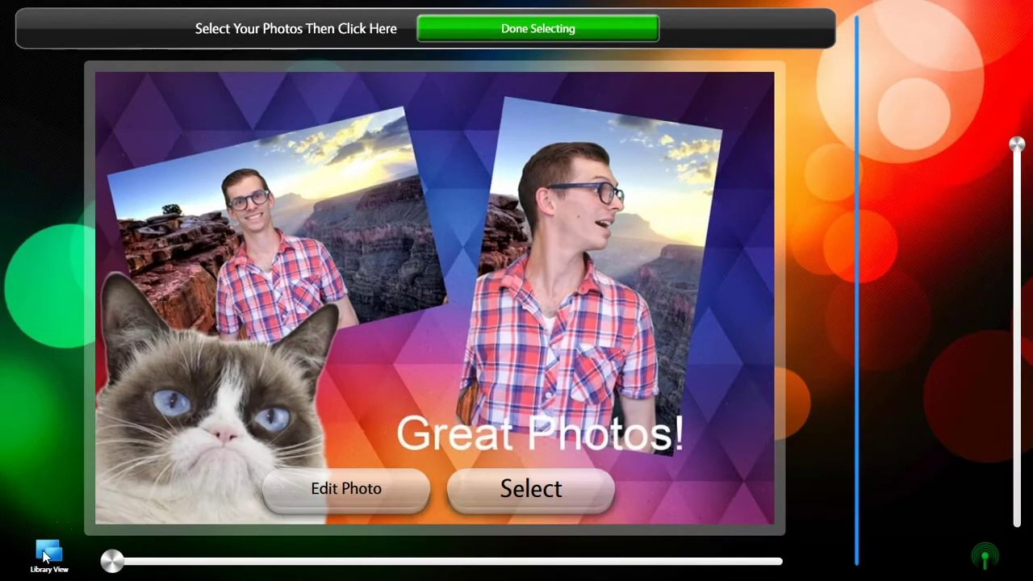
From the photo grid, download the Windows kiosk installer and save it to the Desktop
click(44, 556)
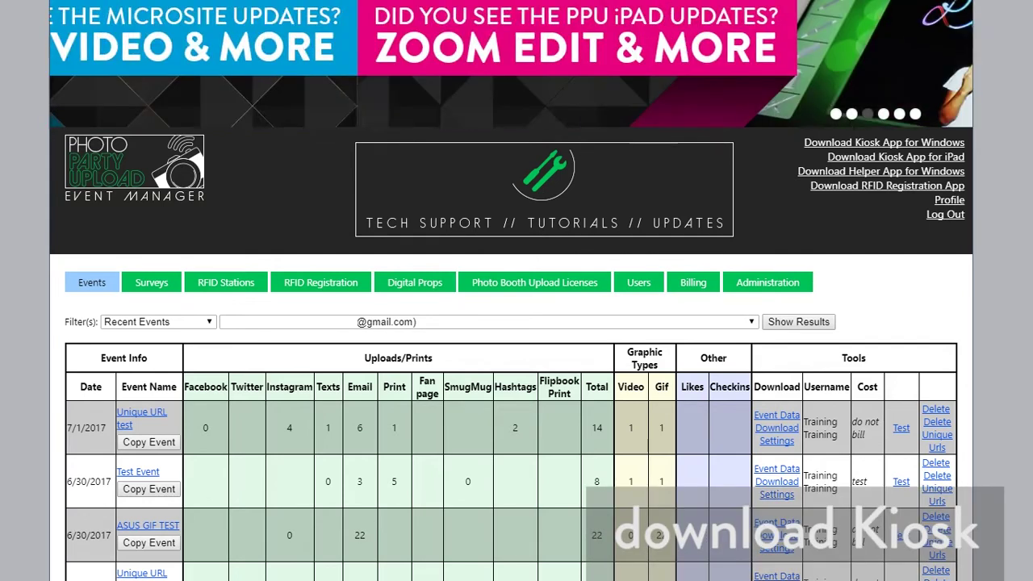
click(882, 142)
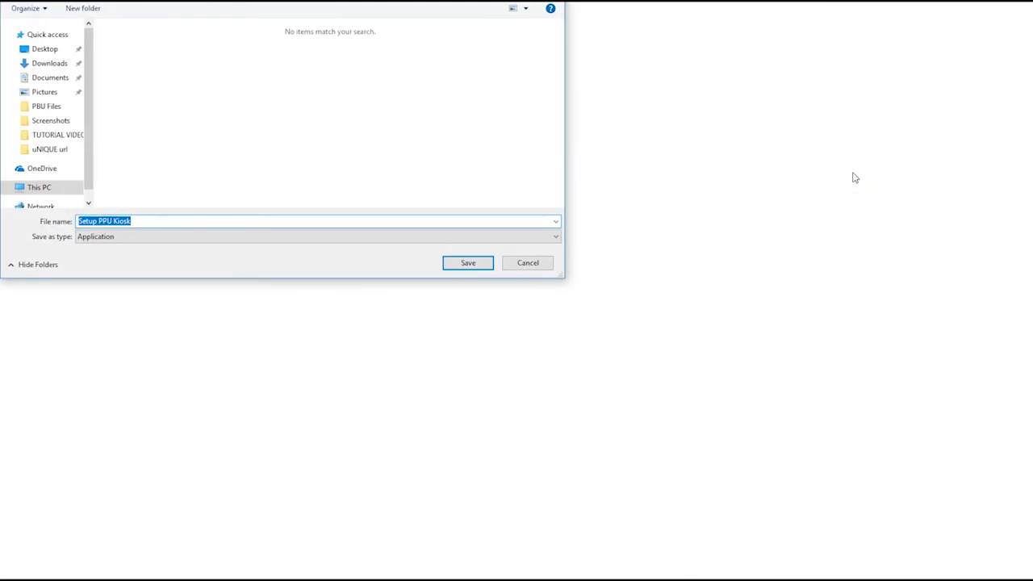
click(44, 48)
click(466, 264)
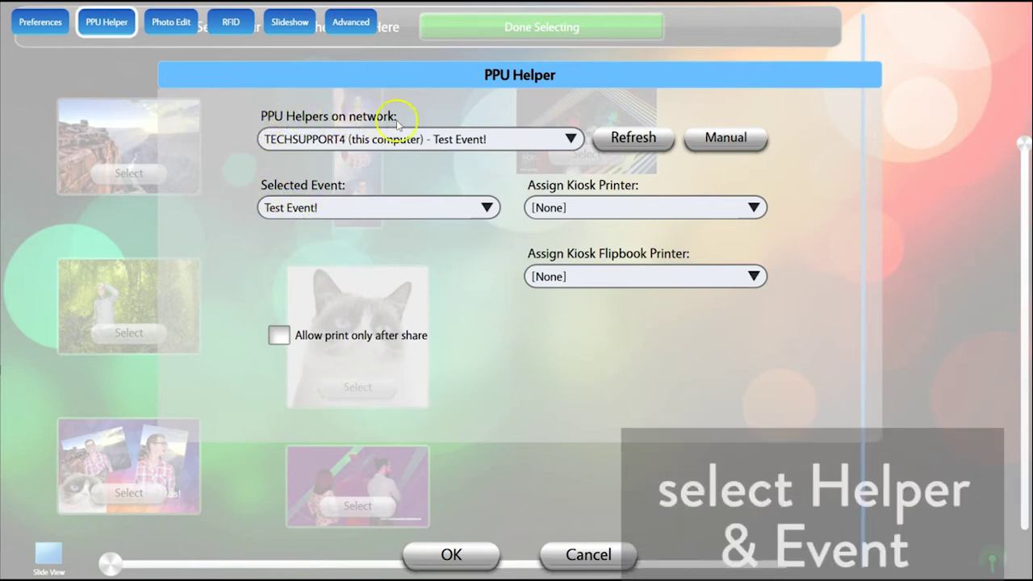
click(567, 137)
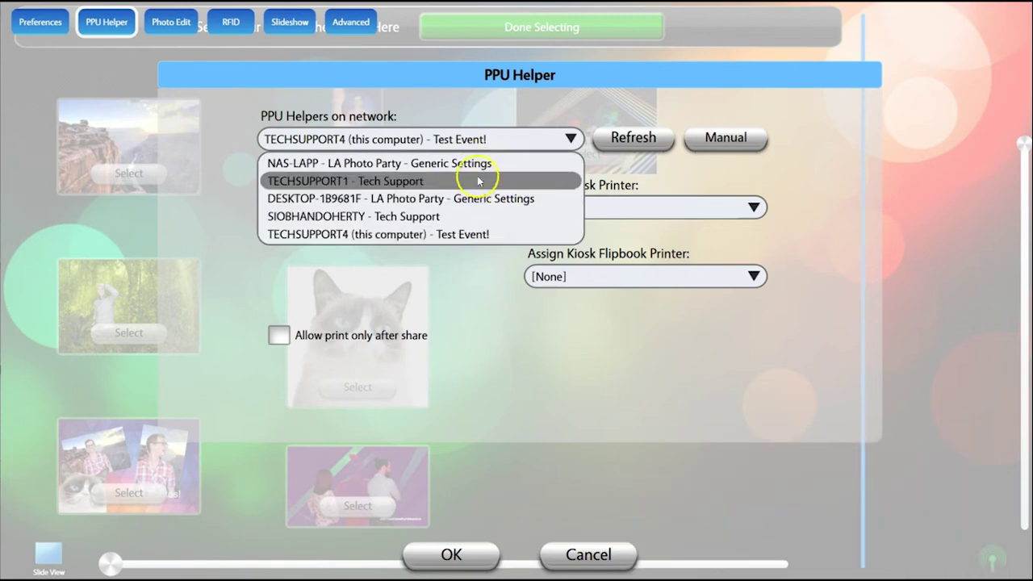
click(483, 234)
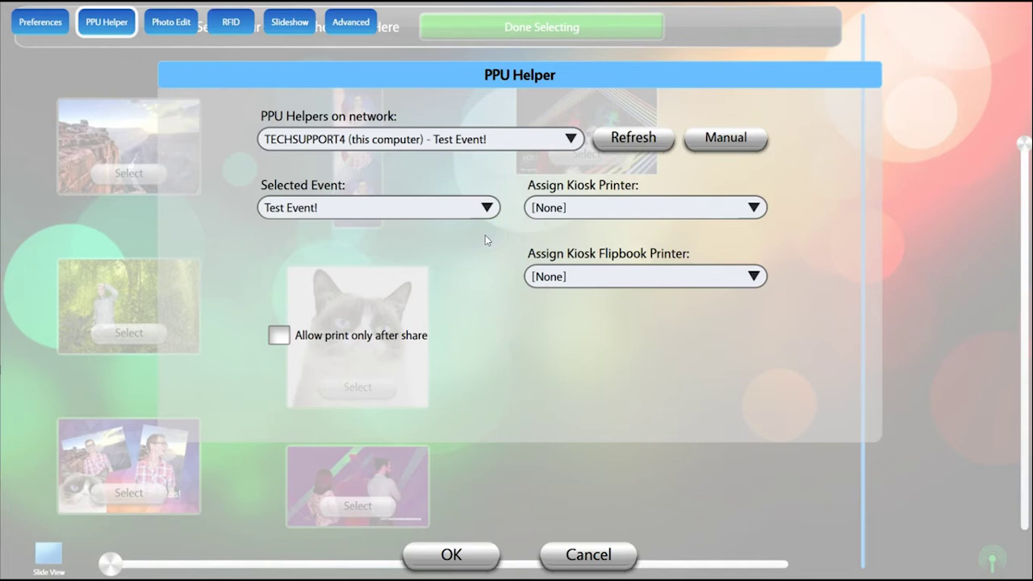
click(486, 208)
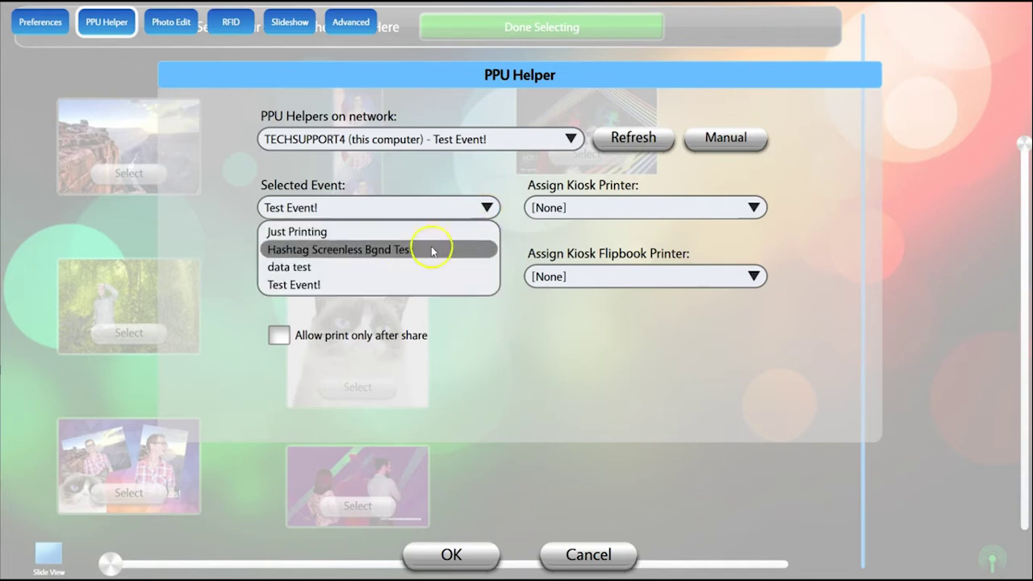
click(325, 284)
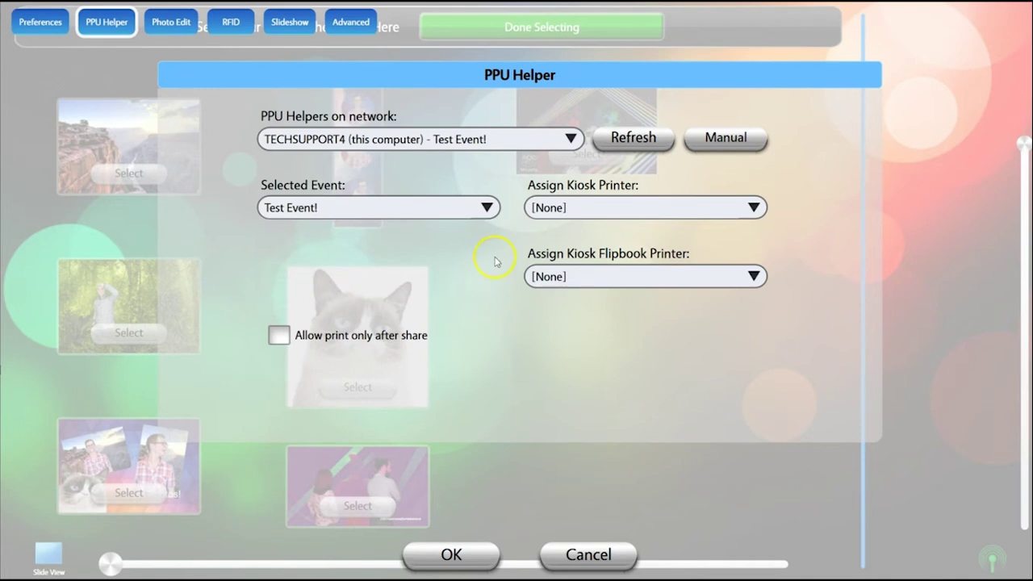
click(630, 142)
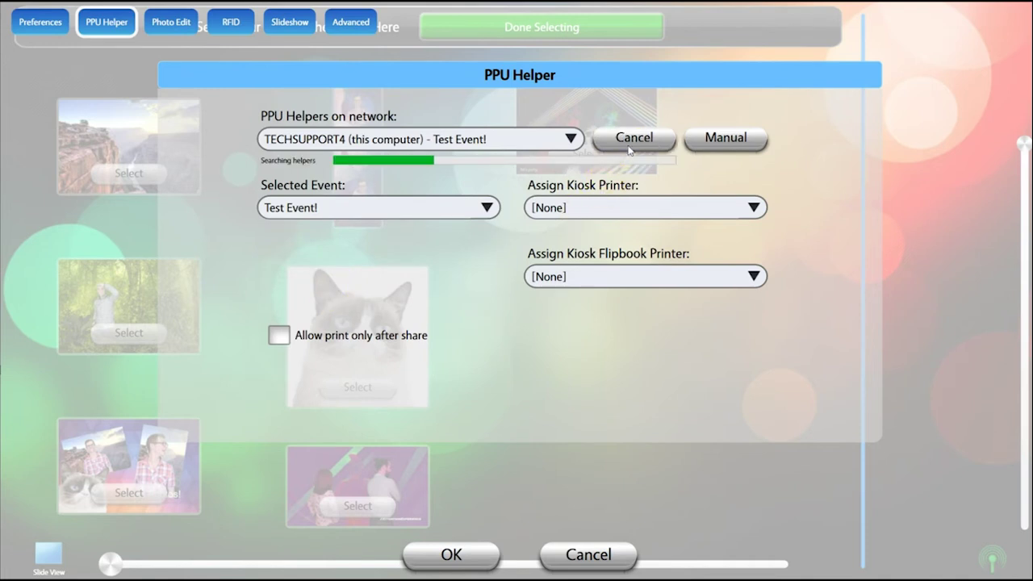
click(726, 145)
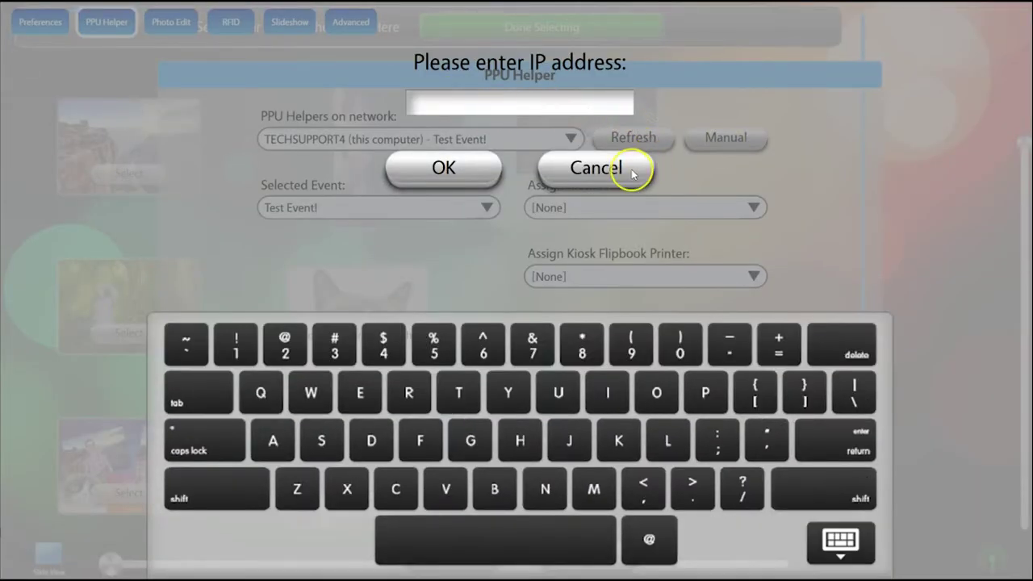
click(597, 168)
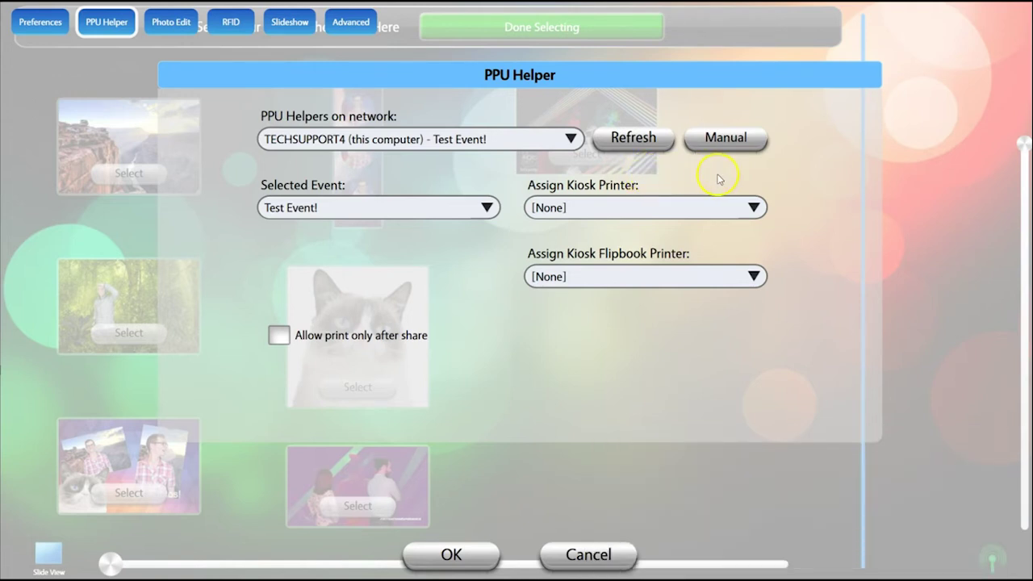
Leave both the kiosk printer and flipbook printer set to [None]
click(756, 207)
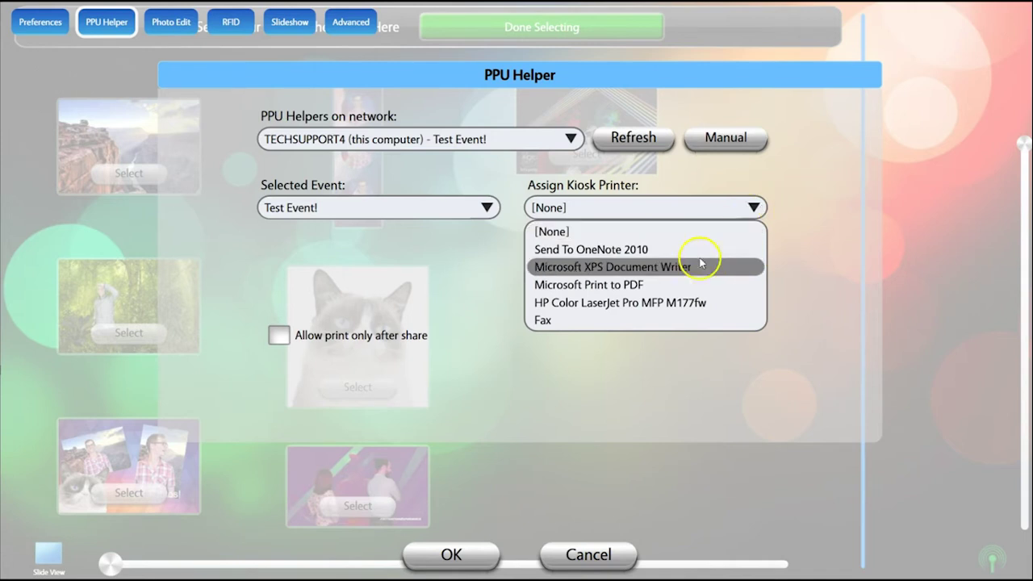
click(744, 206)
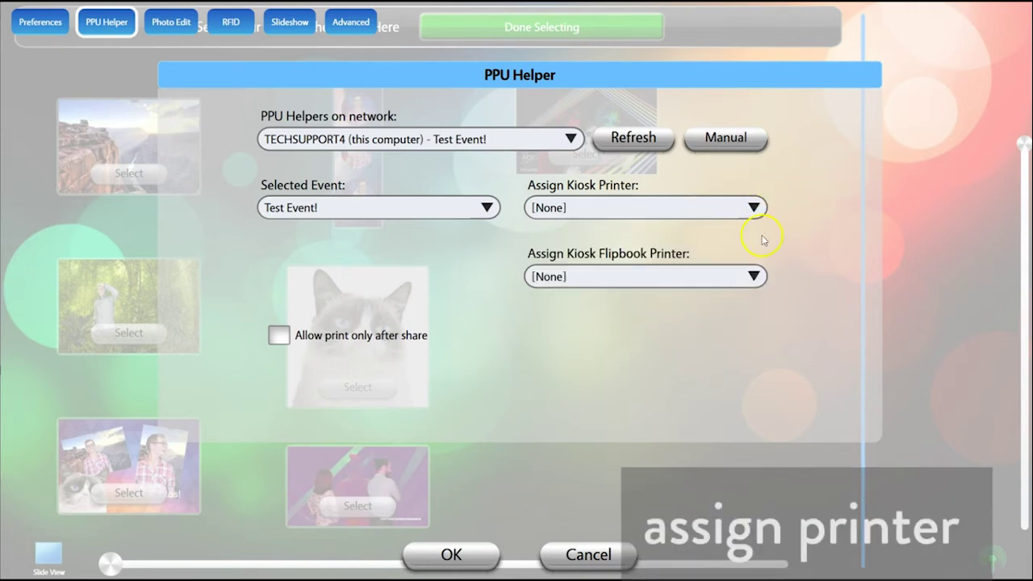
click(746, 275)
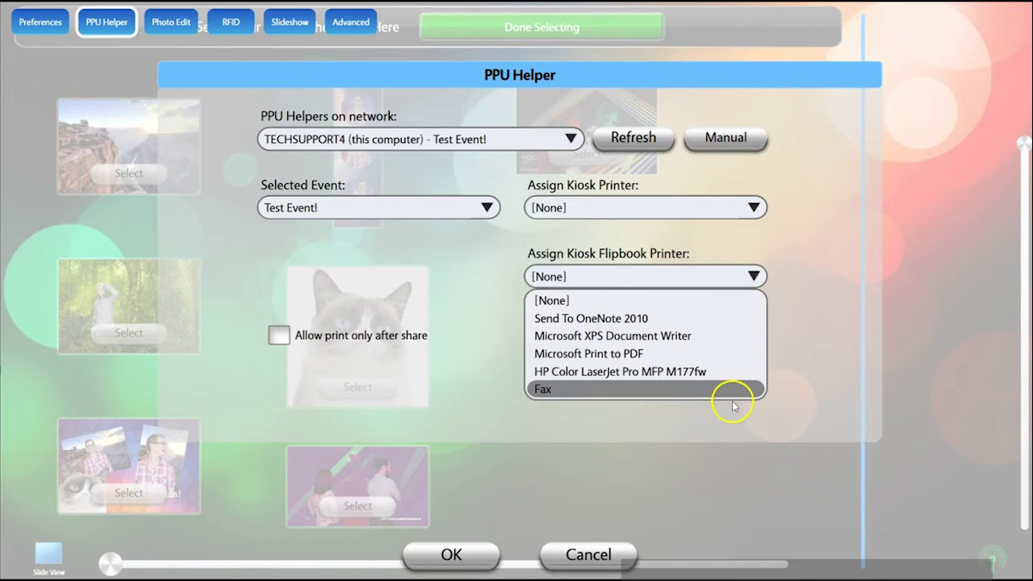
click(747, 281)
Enable 'Allow print only after share' and set warning2.png as the second warning image
click(279, 335)
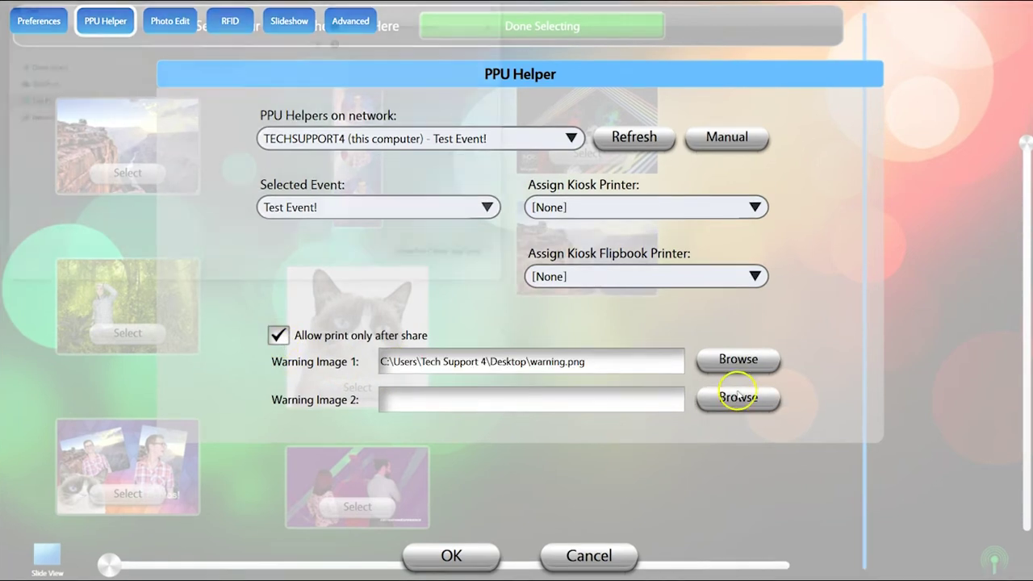
click(738, 397)
click(469, 200)
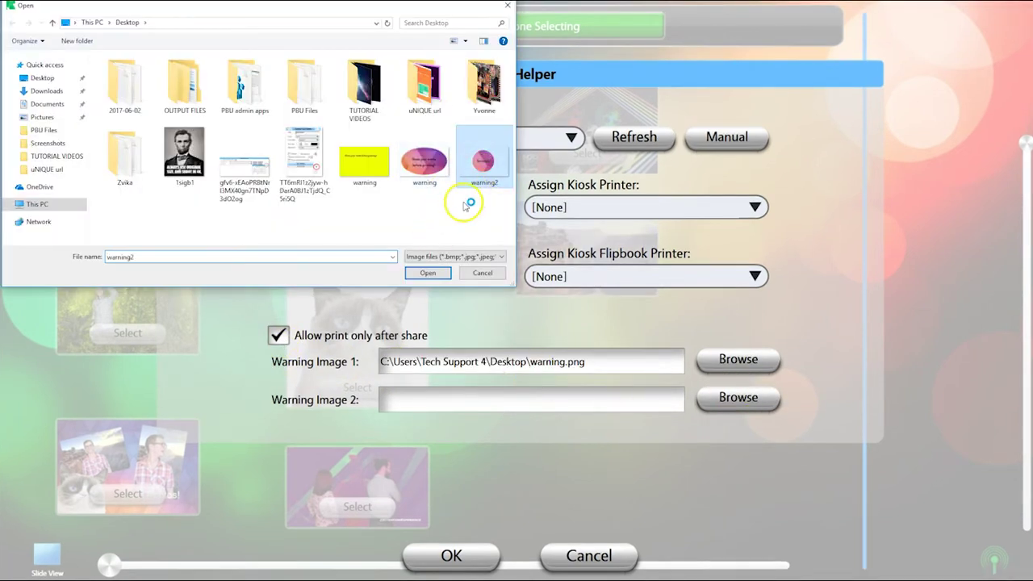
click(428, 273)
Save settings, queue the grumpy cat photo, and confirm Print twice shows the Seriously! warning
click(462, 557)
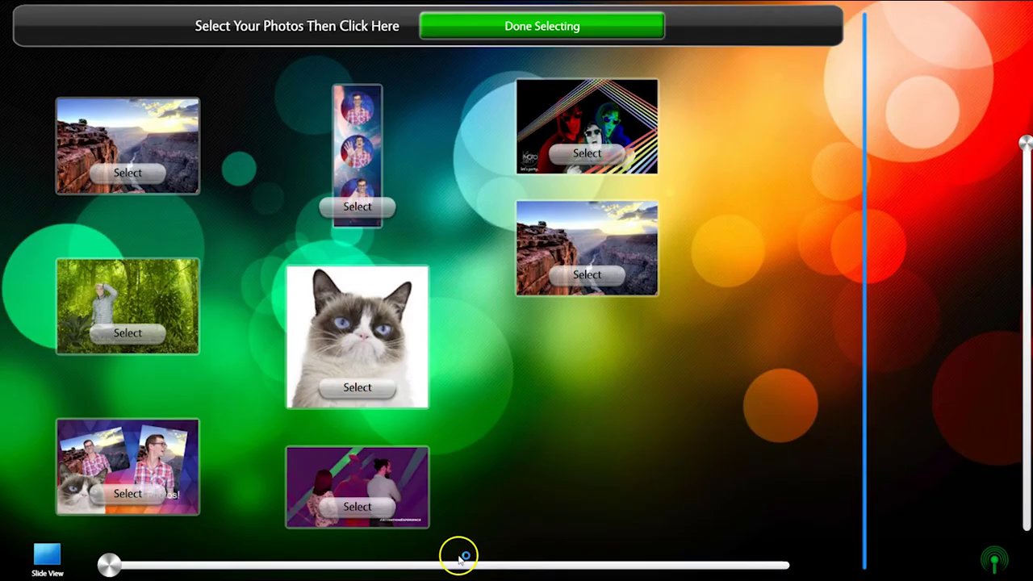
click(373, 391)
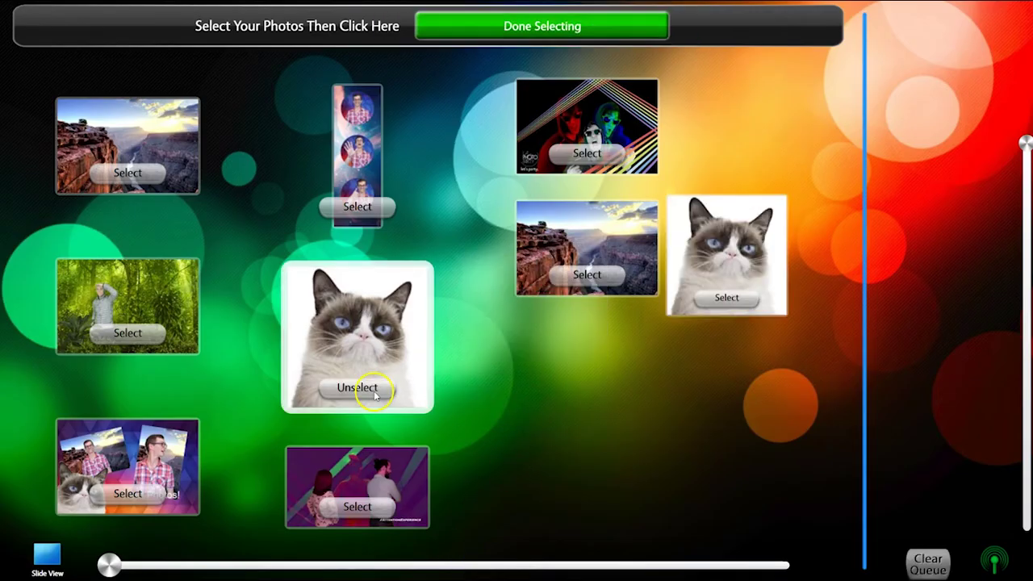
click(584, 29)
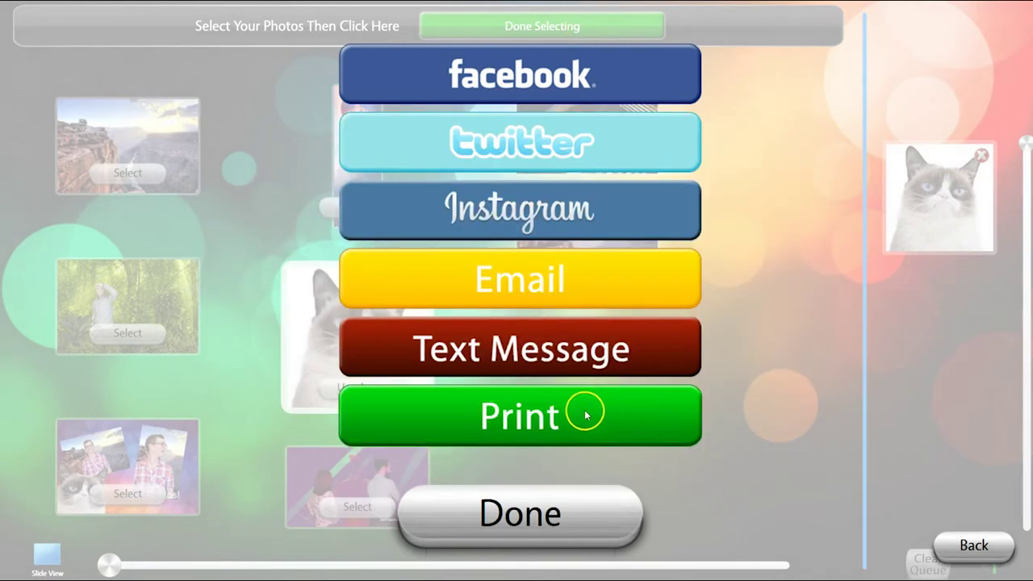
click(584, 415)
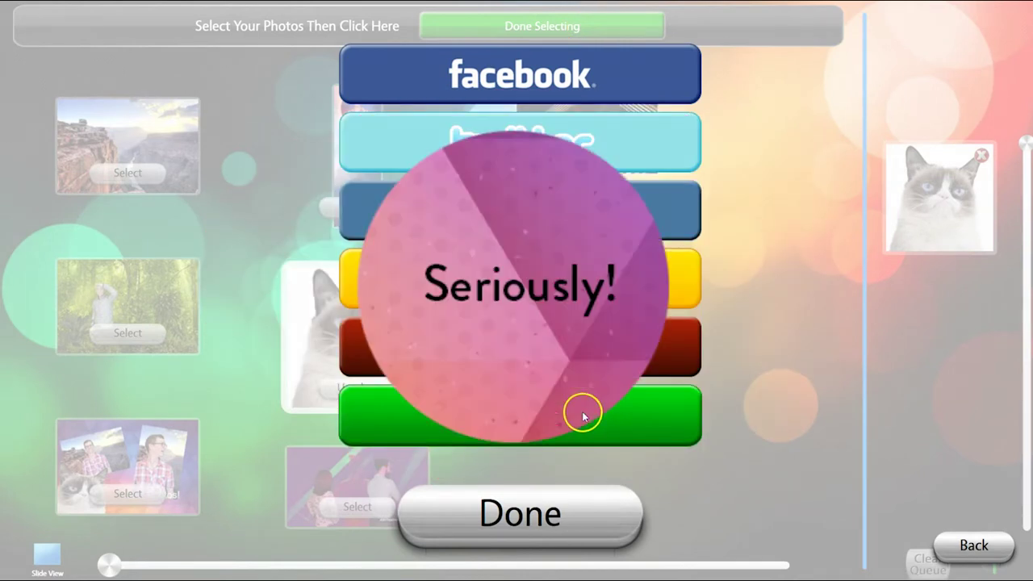
click(516, 371)
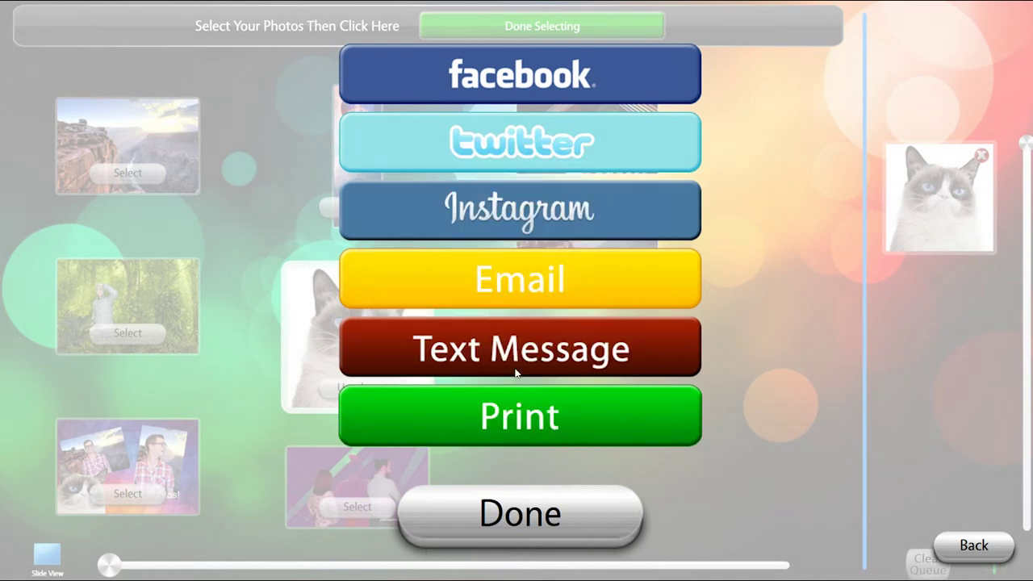
click(589, 415)
click(576, 395)
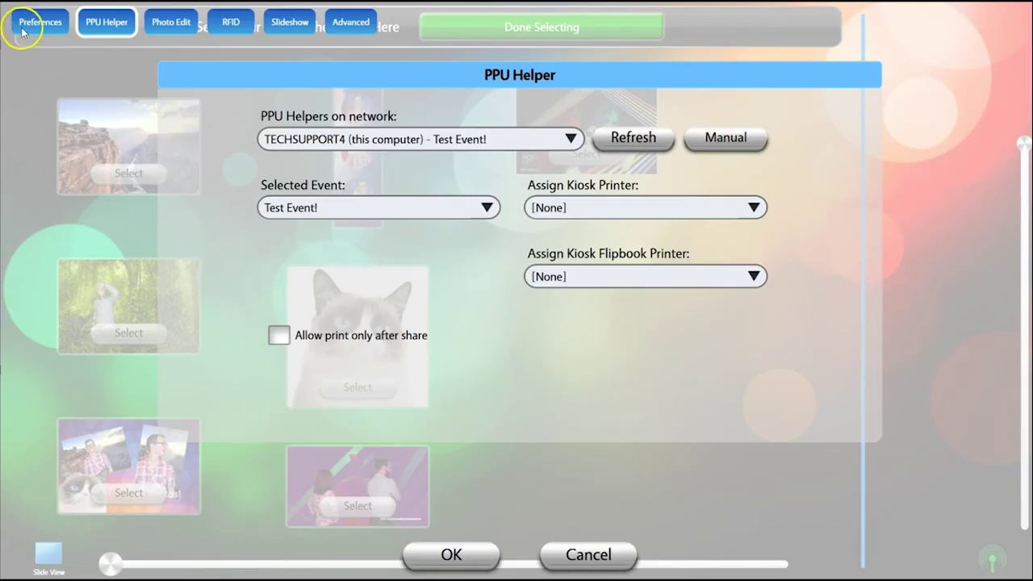
View the Hotkeys options under general preferences, then close them
click(32, 21)
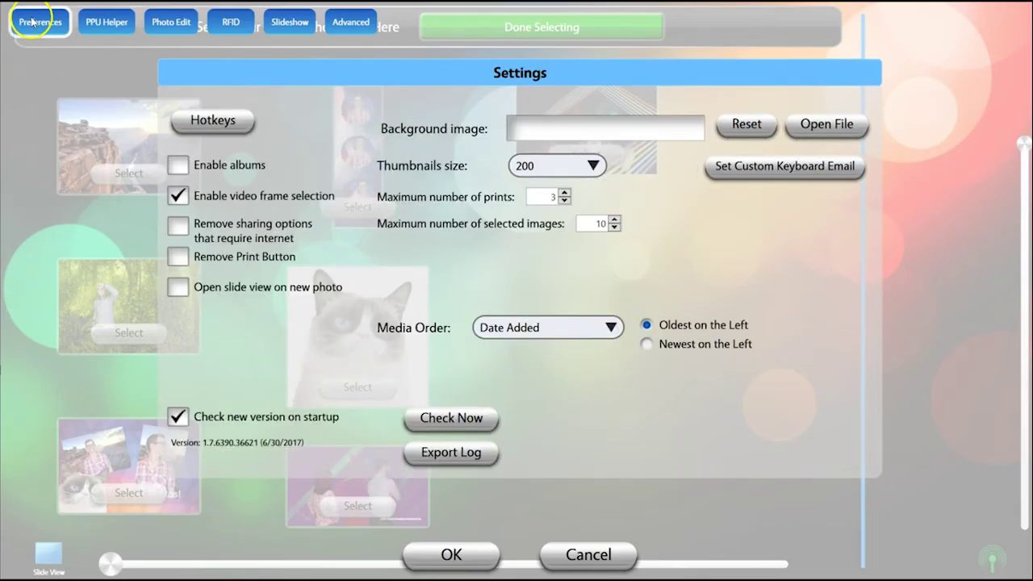
click(198, 121)
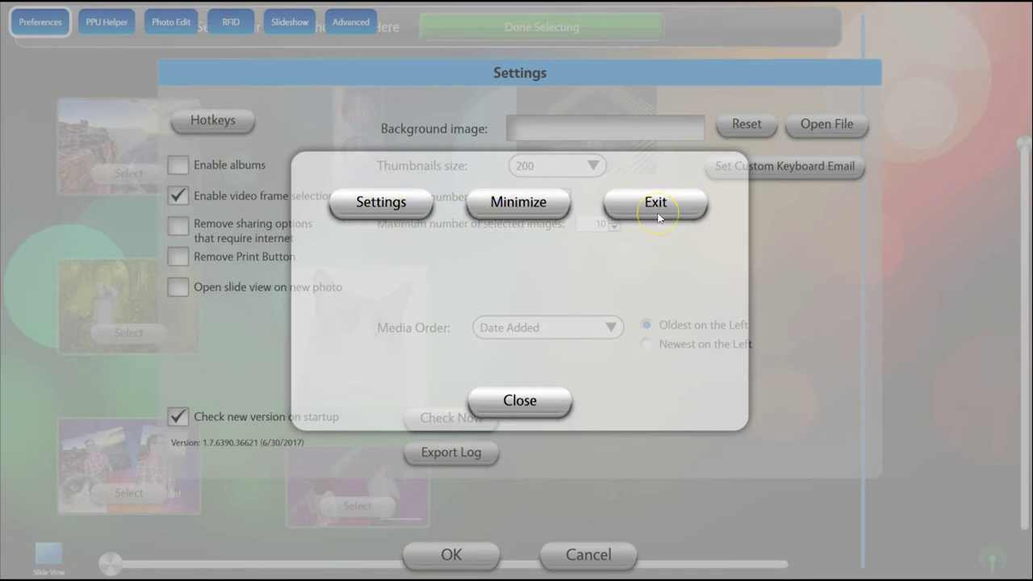
click(551, 401)
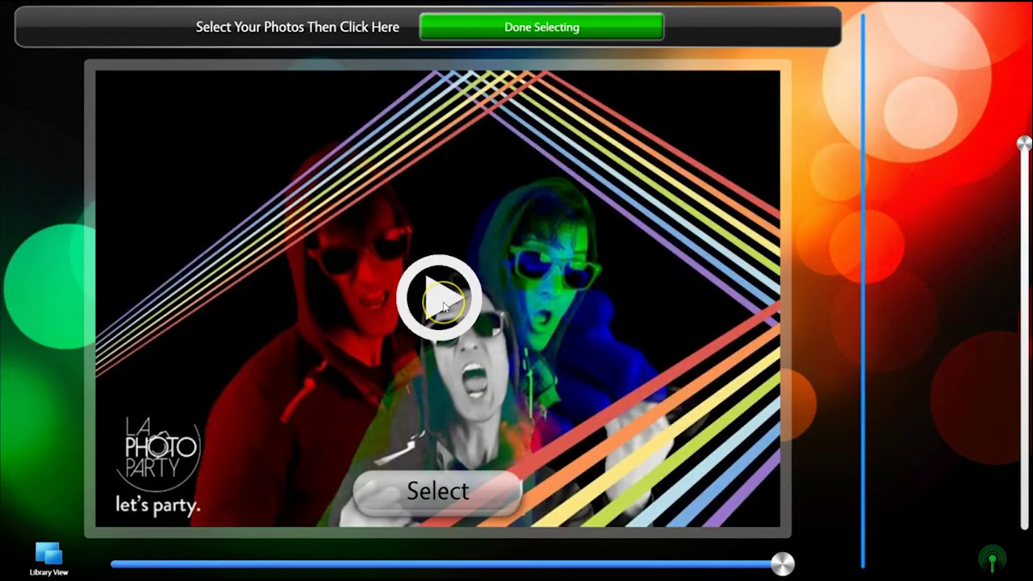
Play the party video and queue its current frame with Select Frame
click(443, 305)
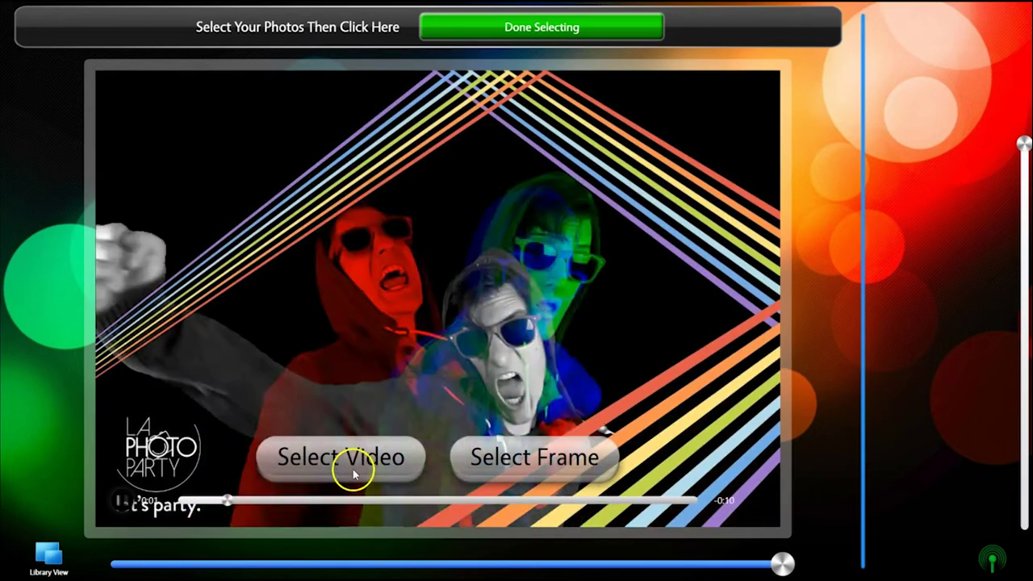
click(529, 460)
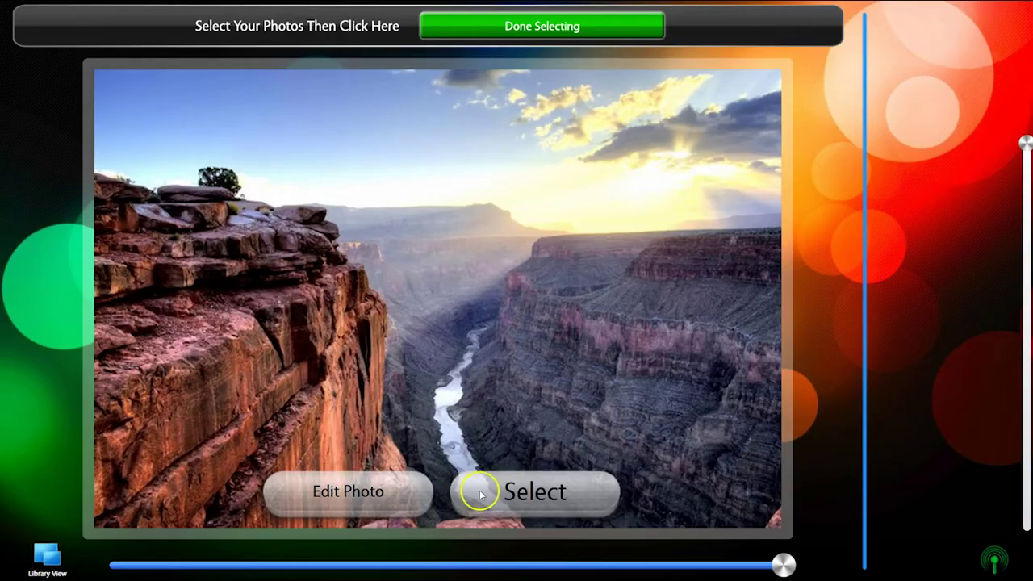
Queue the canyon photo, preview the Email form, go back, and enable Remove Print Button
click(477, 492)
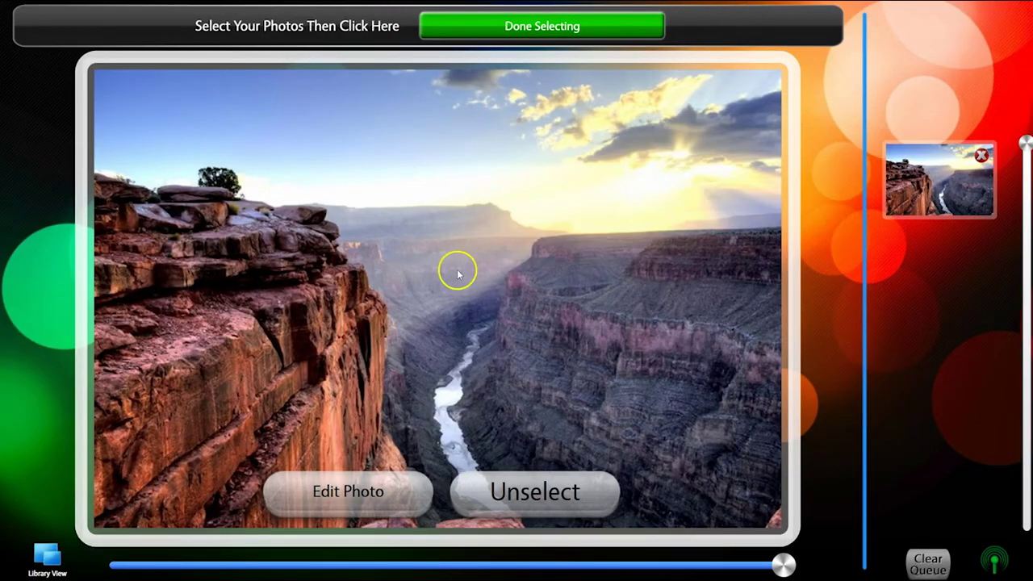
click(443, 29)
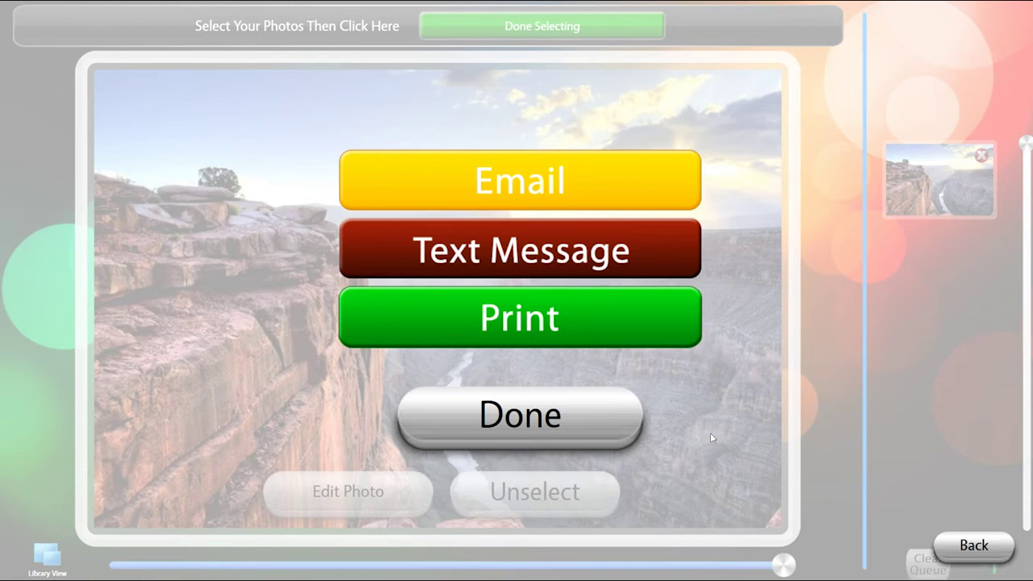
click(582, 202)
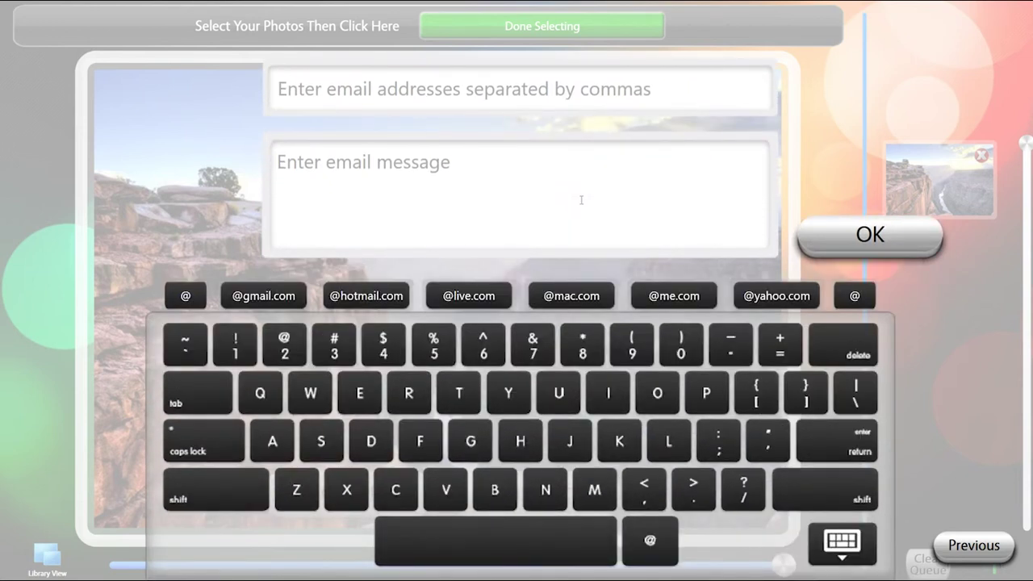
click(971, 548)
click(178, 257)
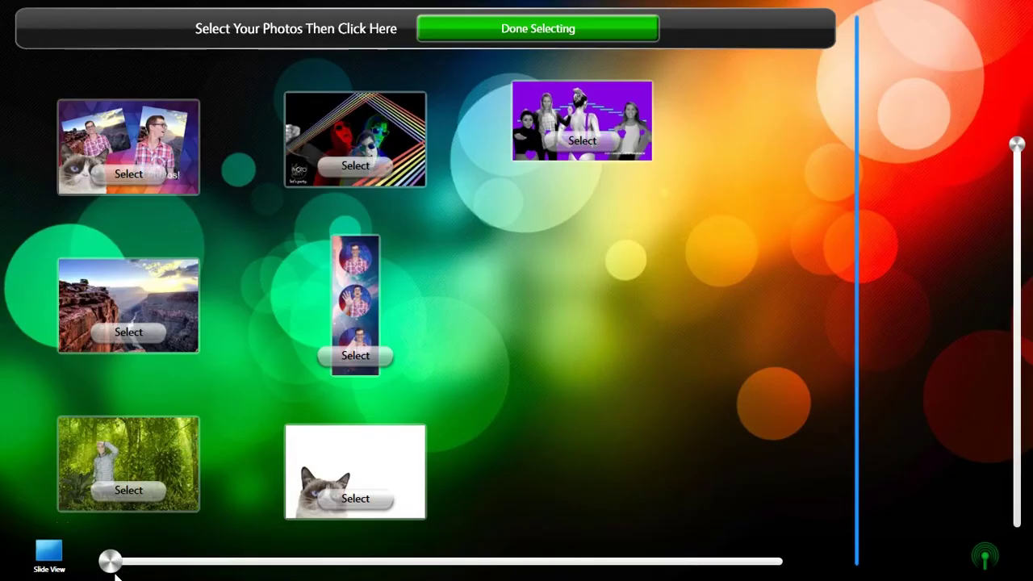
Toggle between slide and library views, scrubbing the slider through photos including the cat collage
click(55, 559)
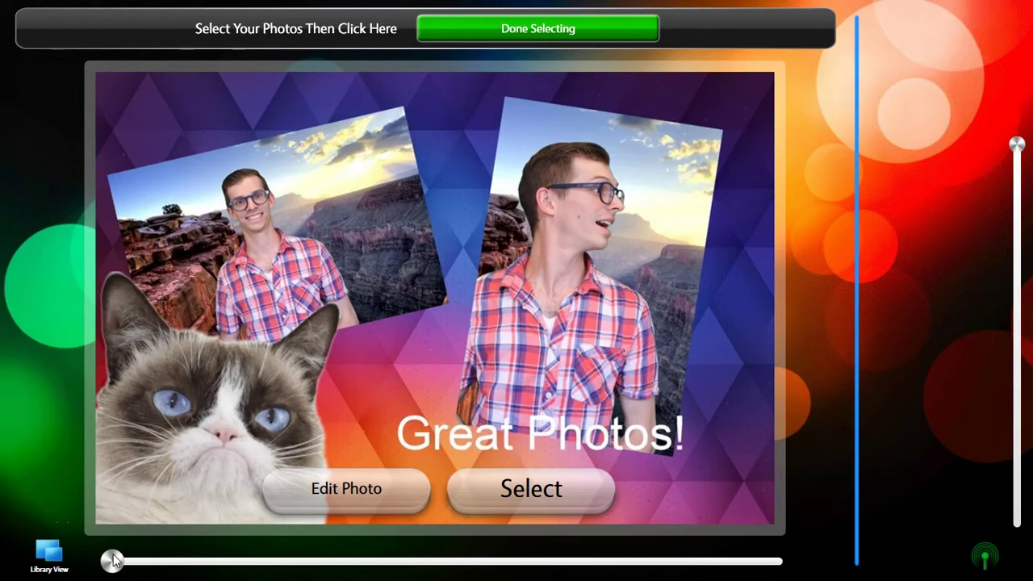
drag(121, 567, 101, 573)
click(47, 555)
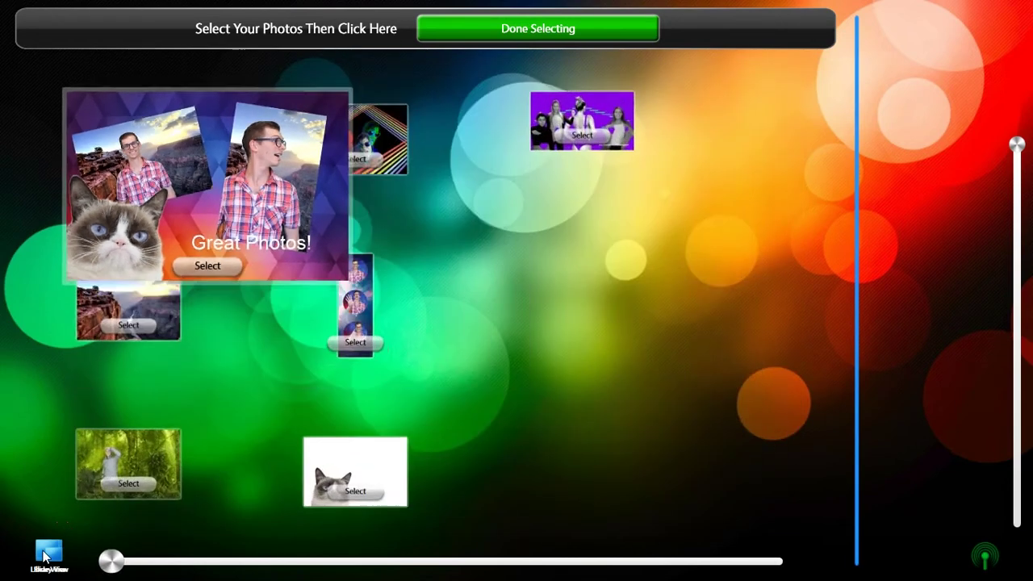
click(46, 555)
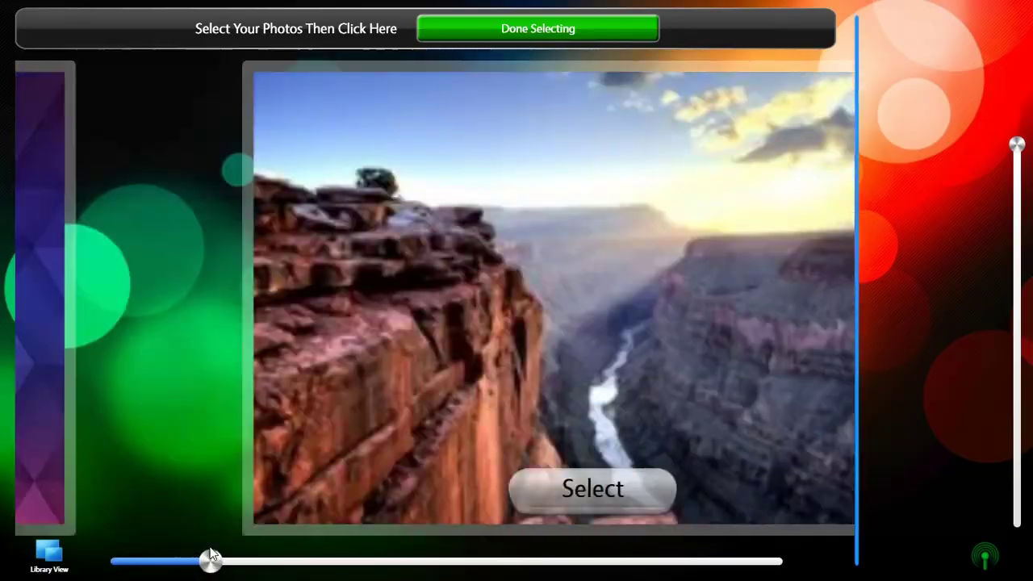
drag(210, 559, 408, 559)
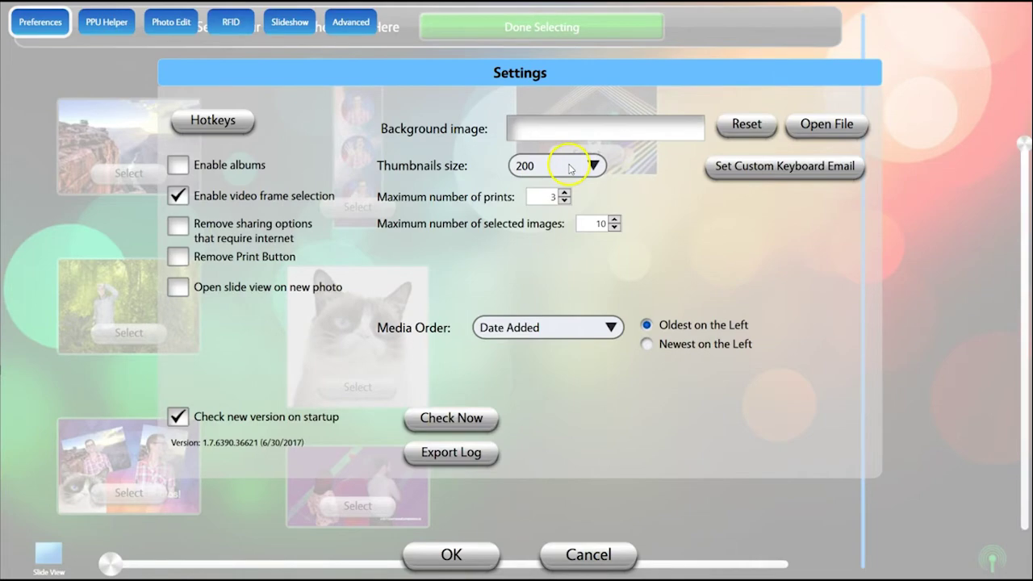
Set the library thumbnail size to 350
click(565, 167)
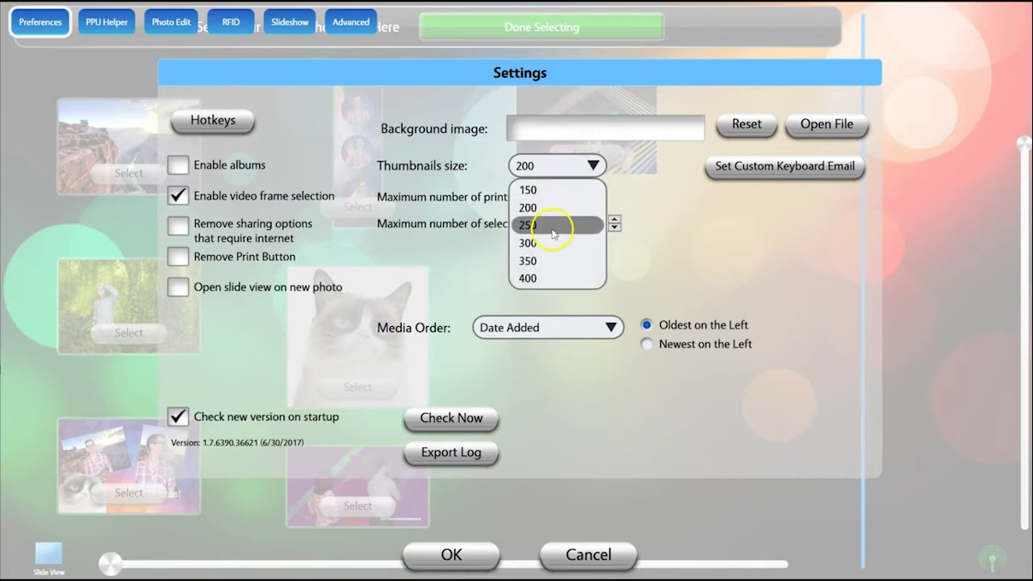
click(556, 224)
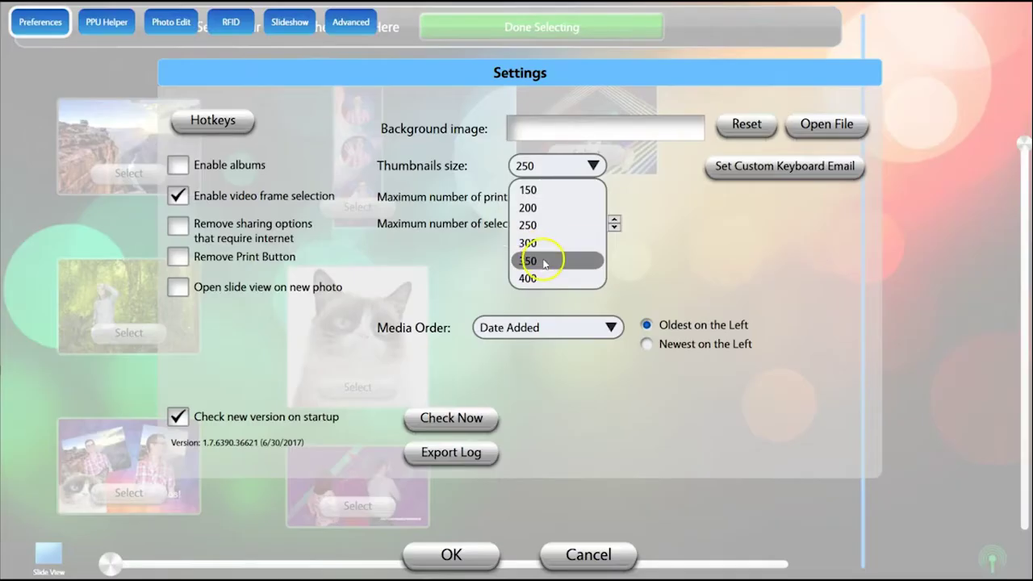
click(611, 260)
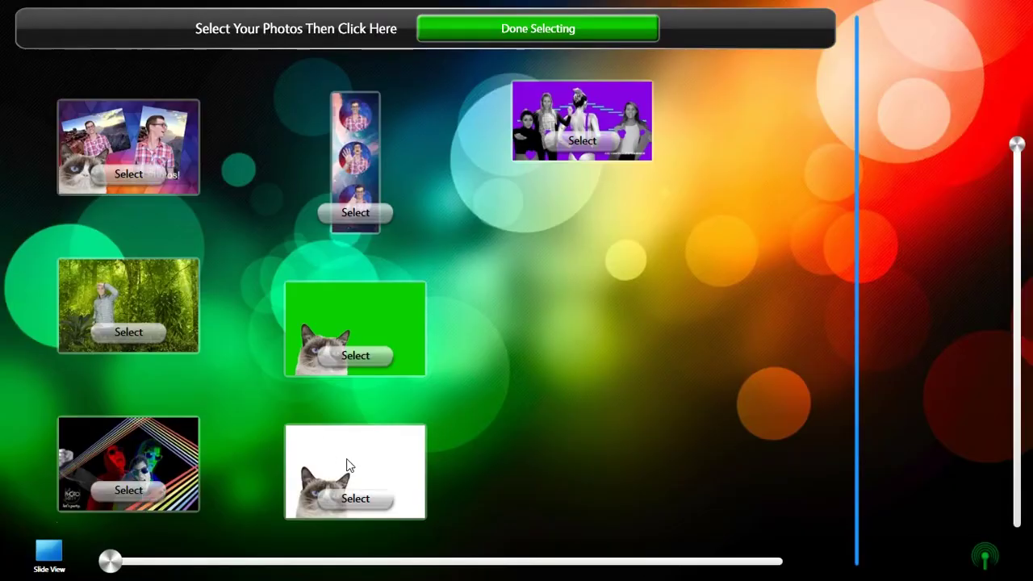
Select the jungle photo, clear the queue, then select the photo strip for sharing
click(135, 330)
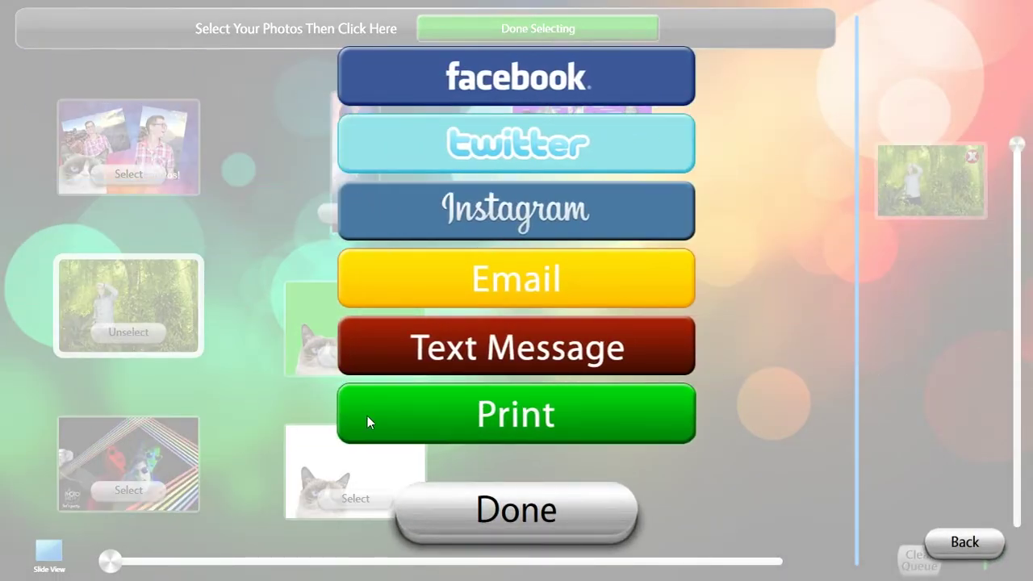
click(492, 516)
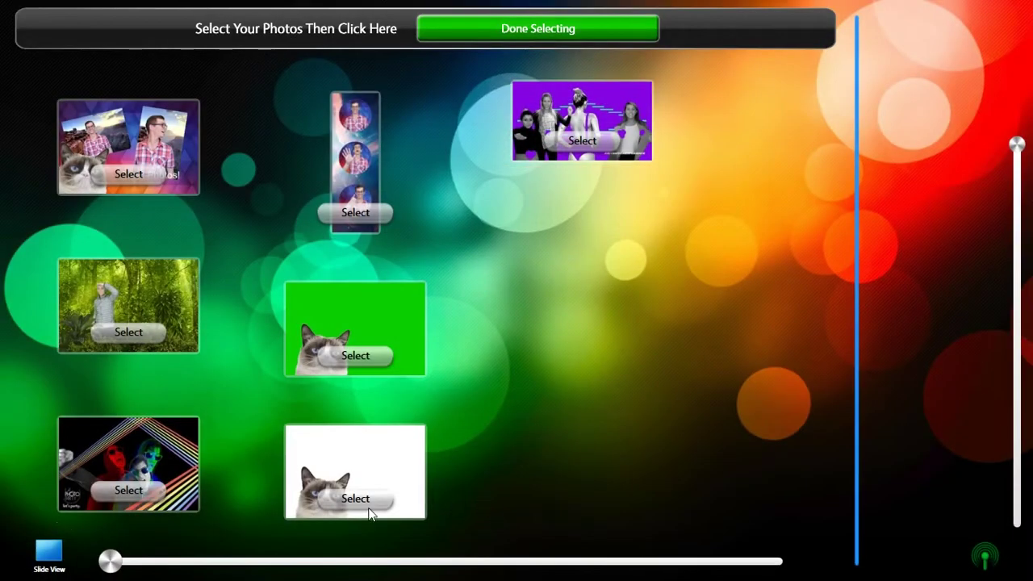
click(366, 215)
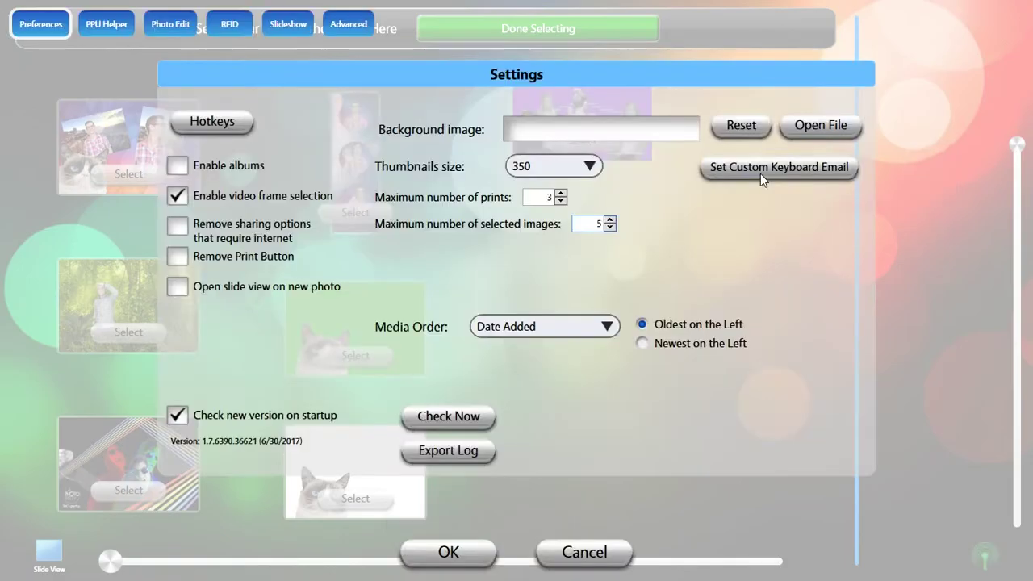
click(760, 174)
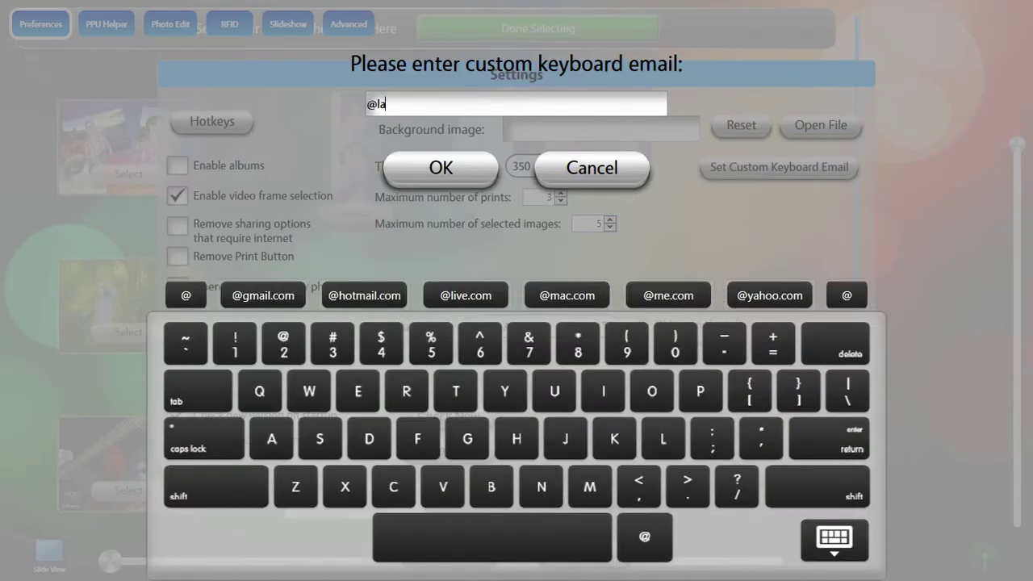
text(@laphotoparty.com)
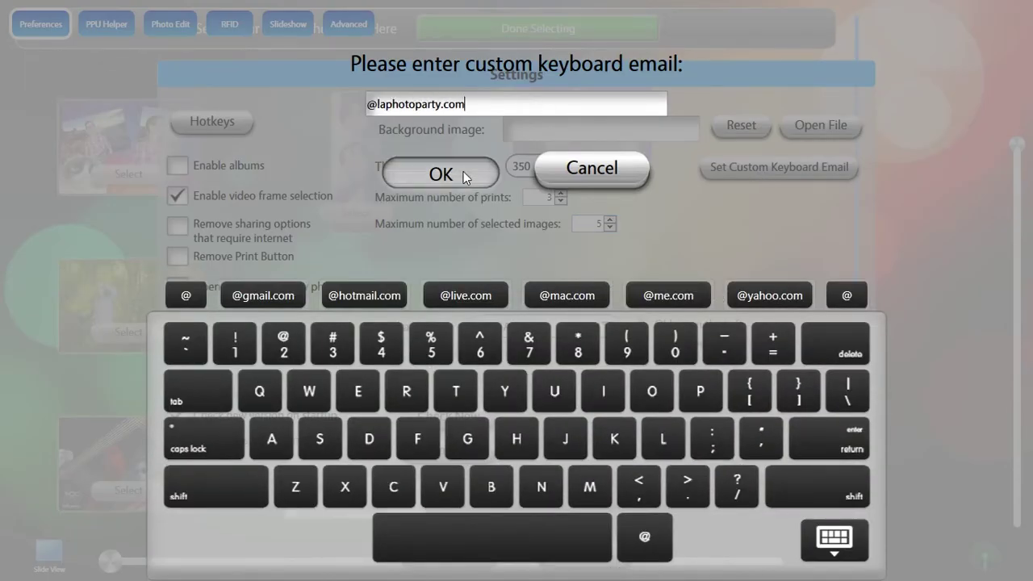
click(464, 171)
click(450, 555)
click(511, 358)
click(488, 34)
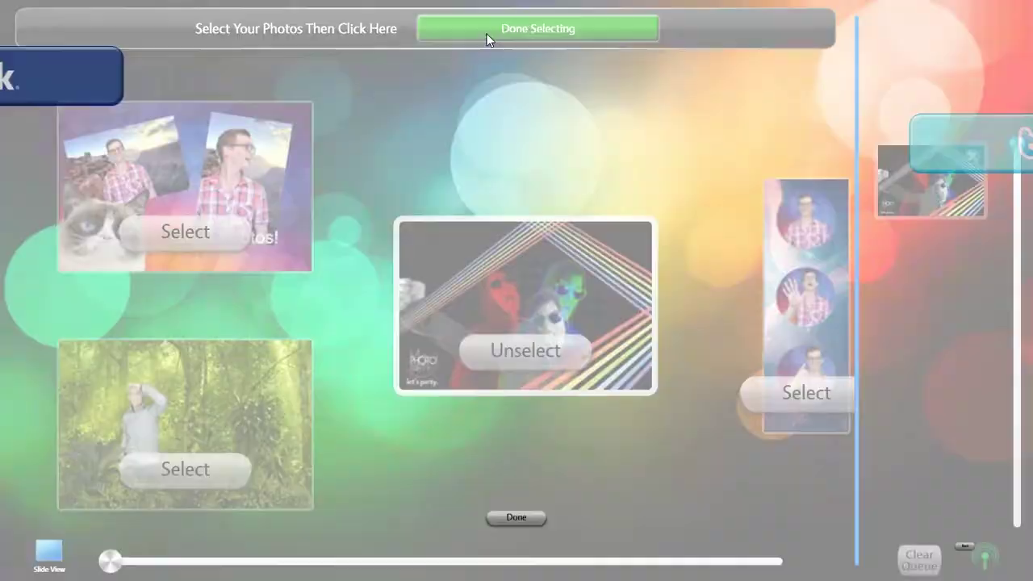
click(531, 287)
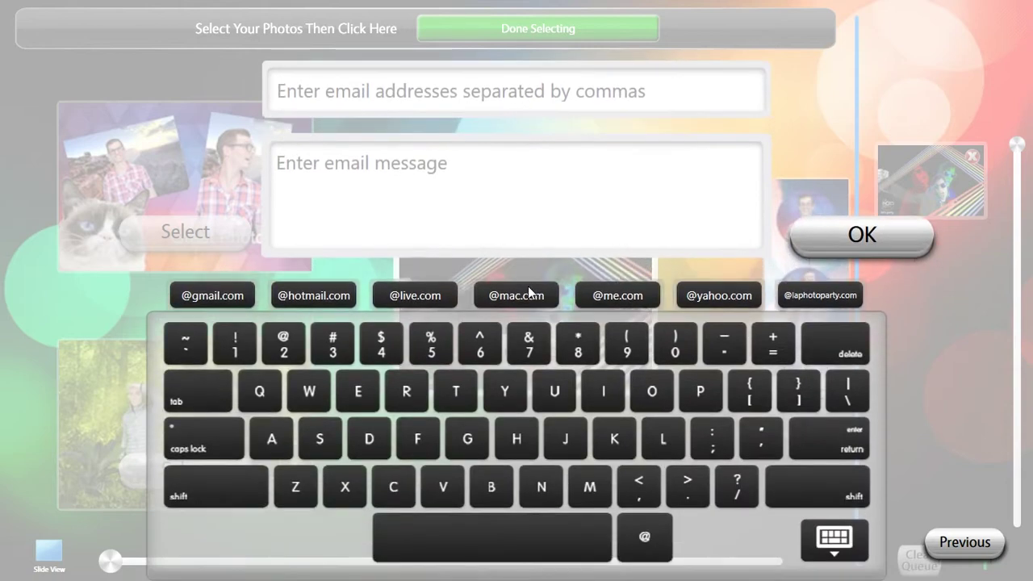
click(820, 295)
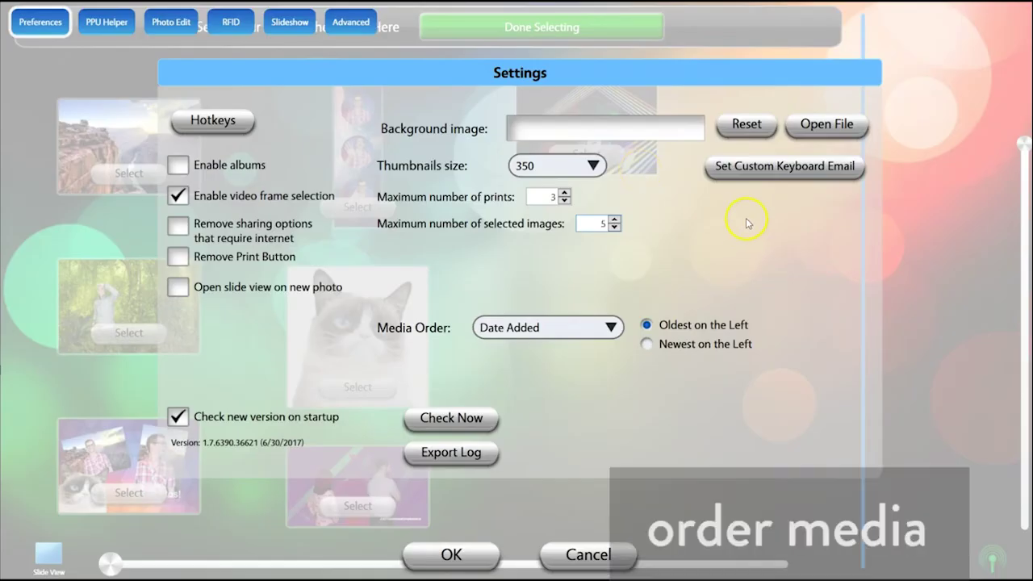
Order media by Date Added, with the newest items on the left
click(611, 327)
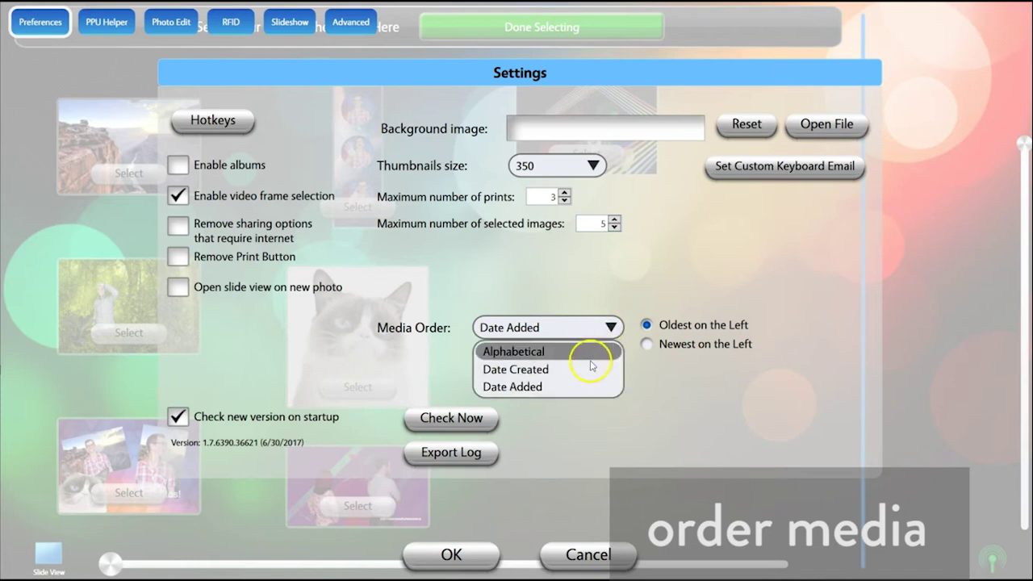
click(588, 351)
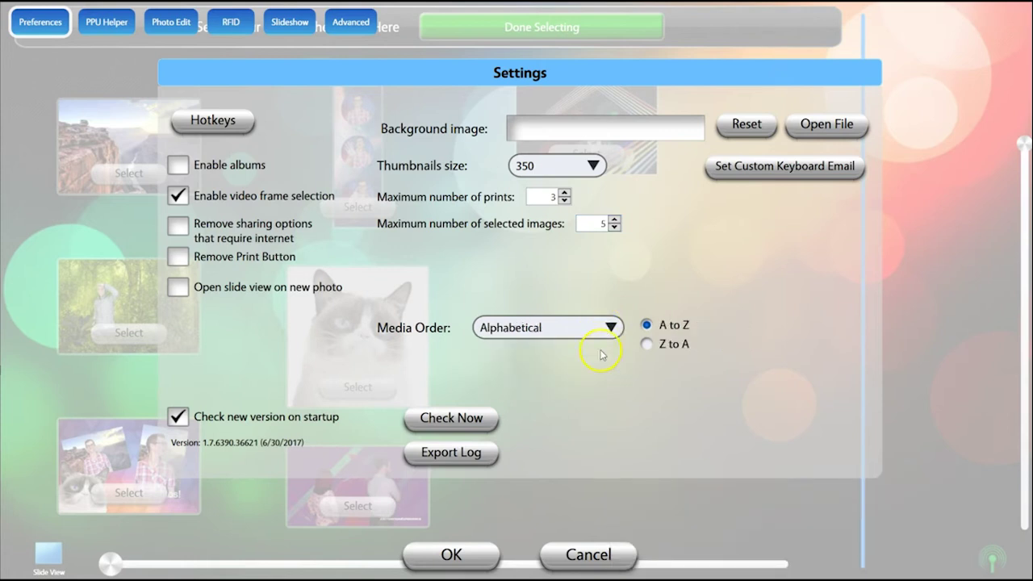
click(597, 329)
click(594, 364)
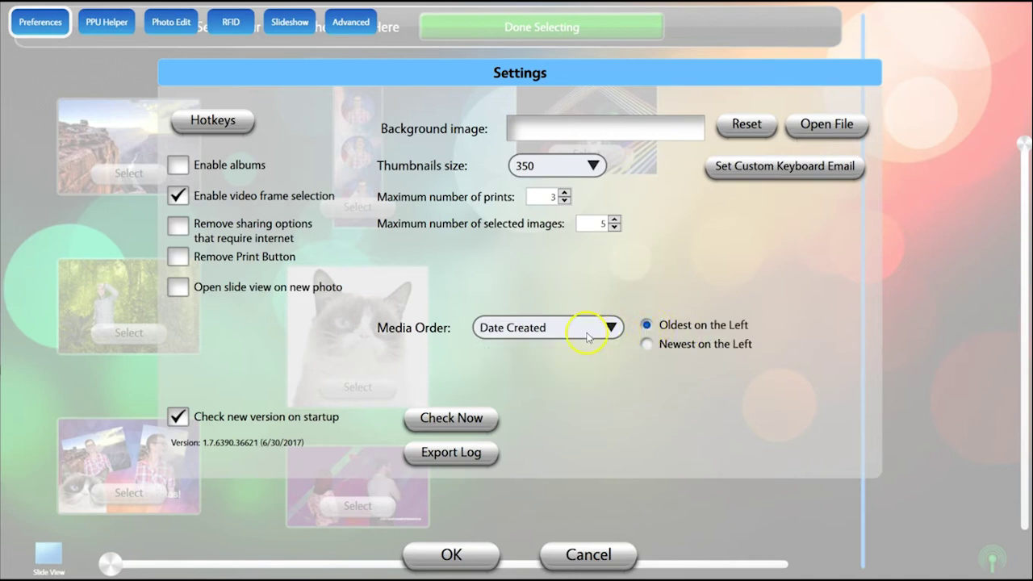
click(587, 332)
click(565, 387)
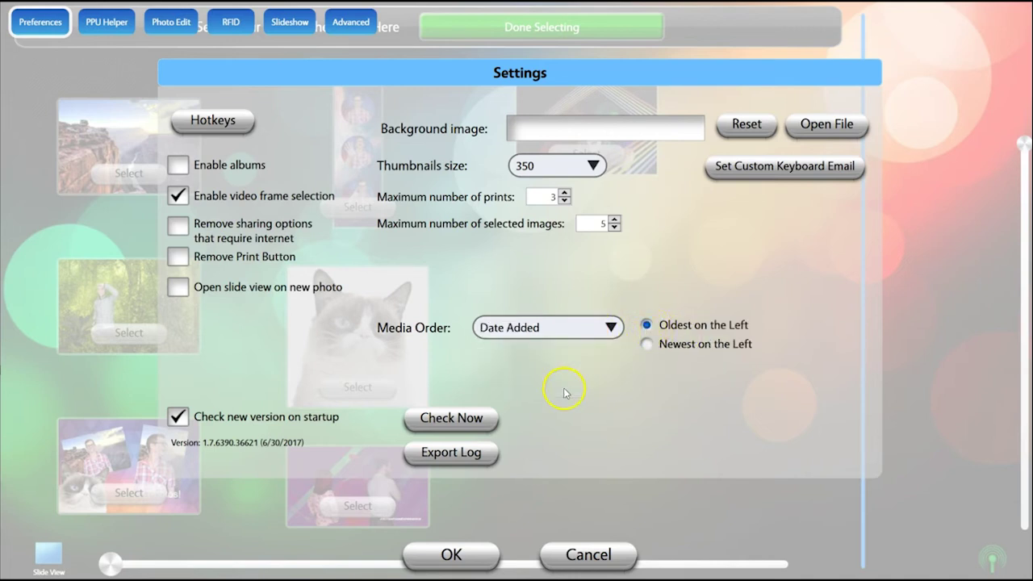
click(648, 346)
Confirm the program is up to date, then export and save the program log
click(459, 421)
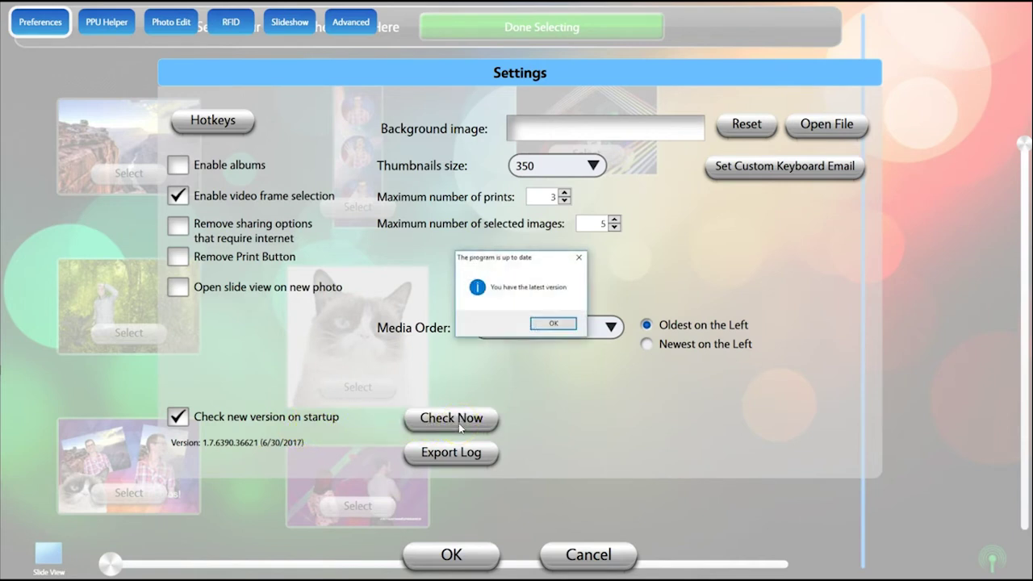
click(553, 323)
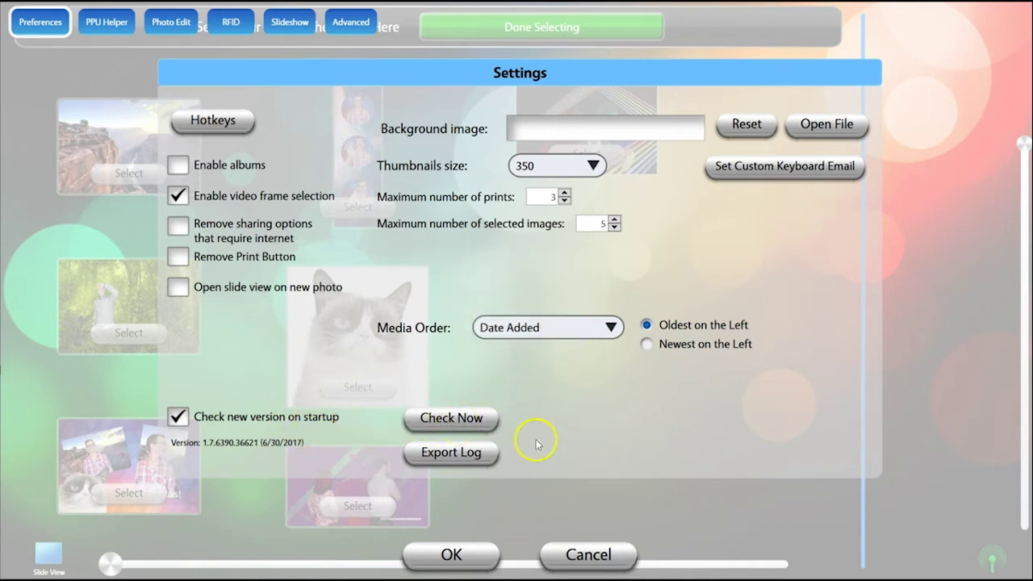
click(446, 460)
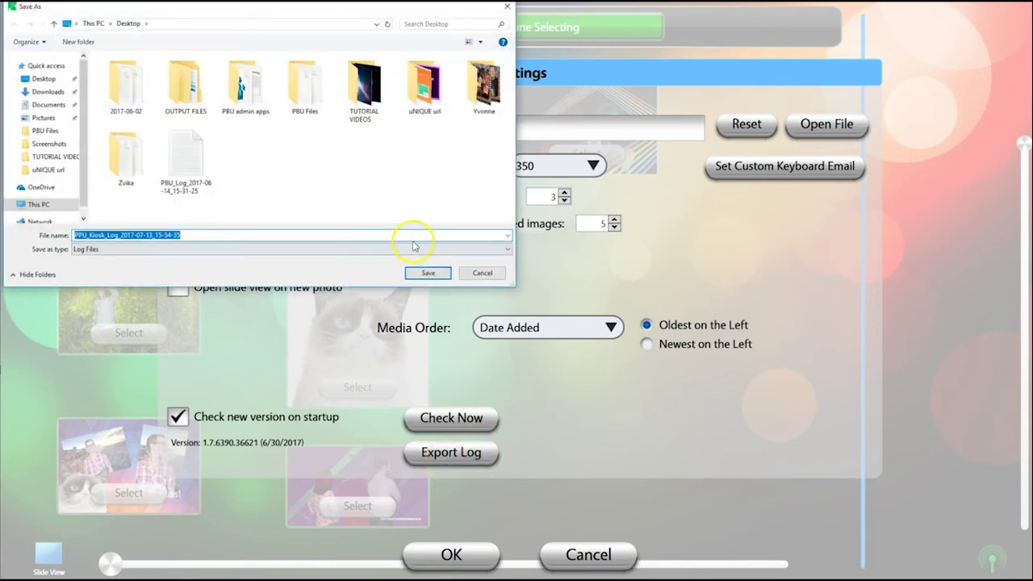
click(427, 272)
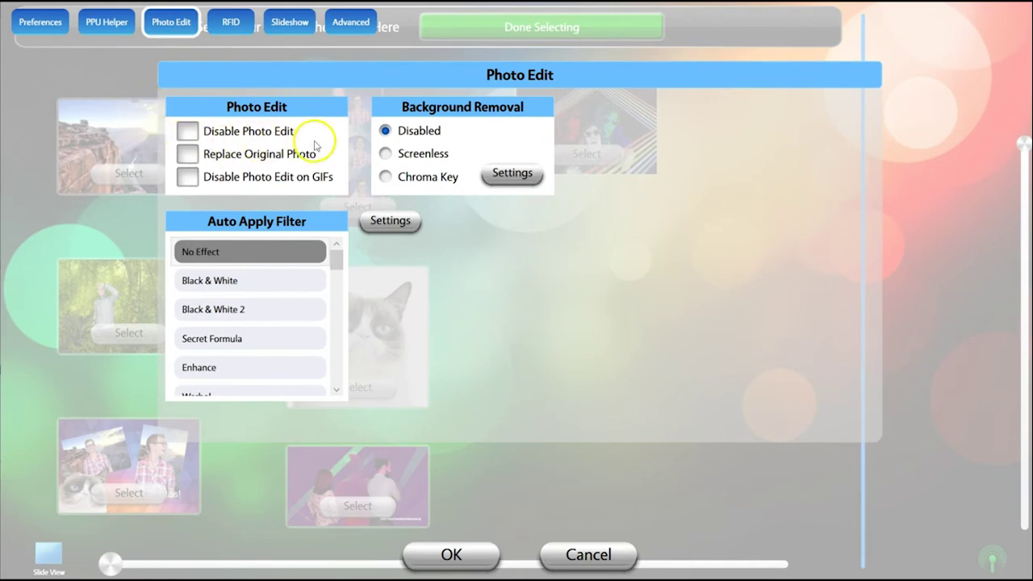
click(190, 135)
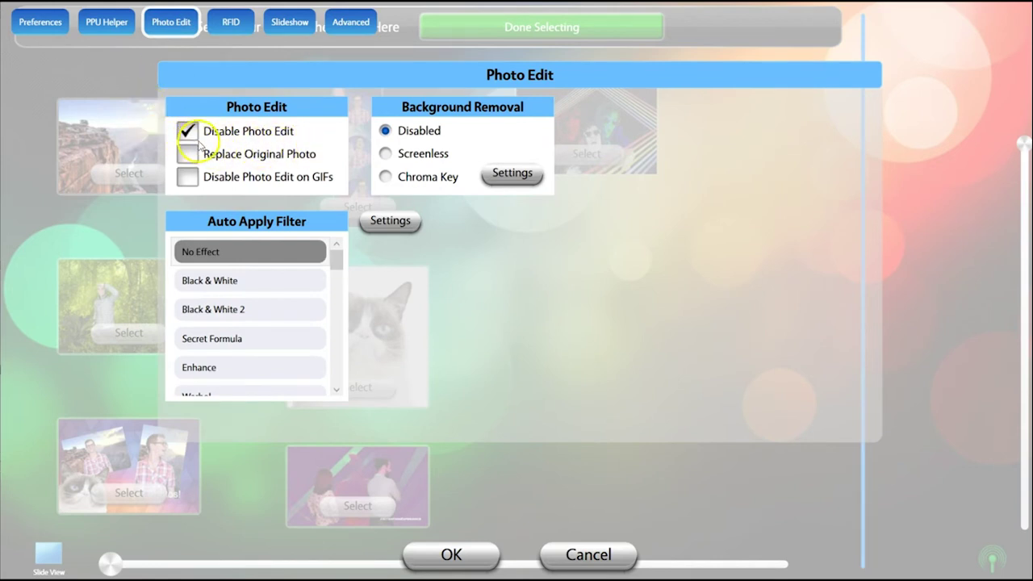
click(190, 135)
mouse_move(335, 260)
mouse_down()
mouse_move(339, 393)
mouse_move(328, 253)
mouse_up()
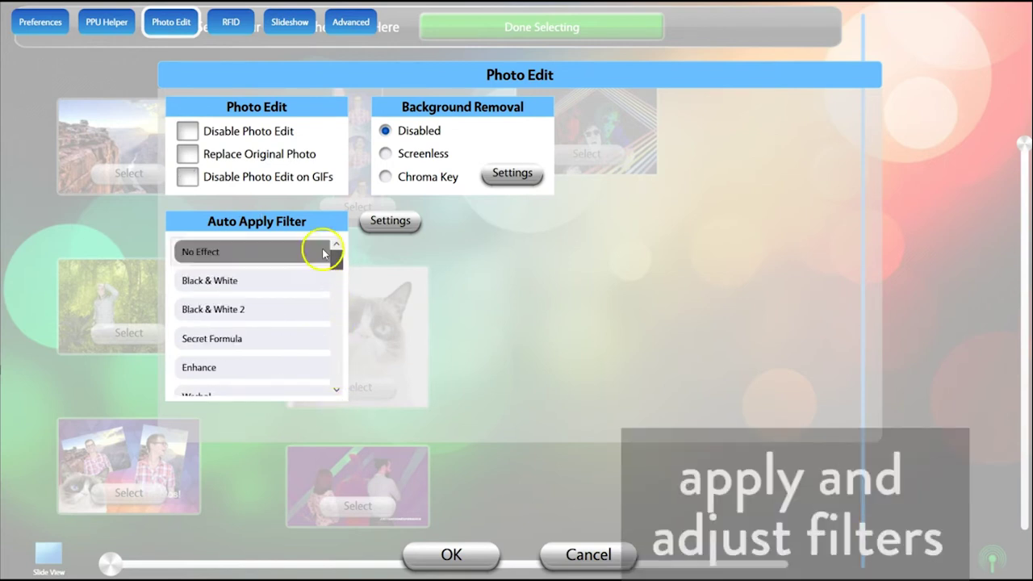
Auto-apply the Black & White 2 filter with contrast raised to 47, previewing it on a photo
click(264, 311)
click(382, 220)
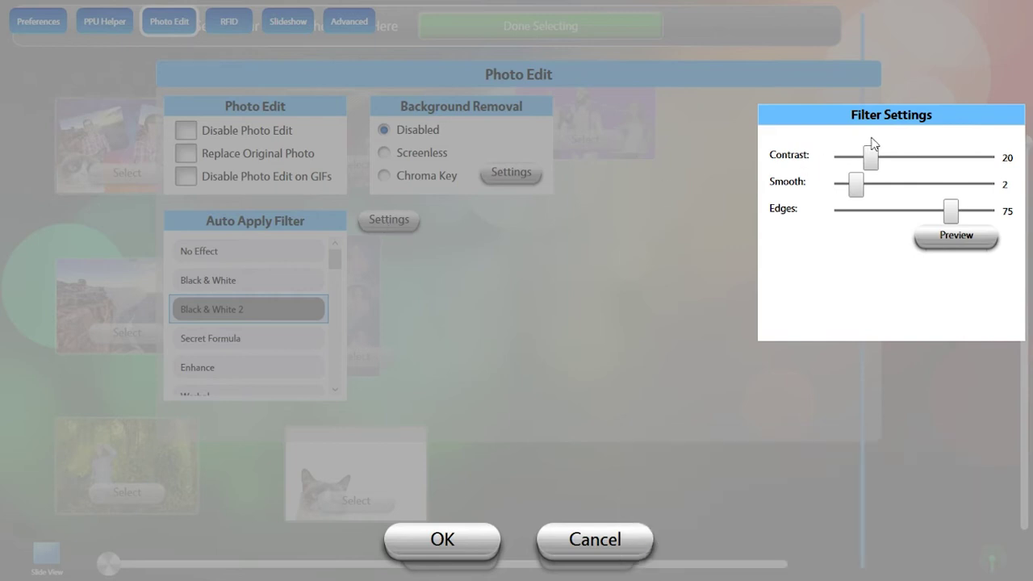
drag(875, 155, 876, 186)
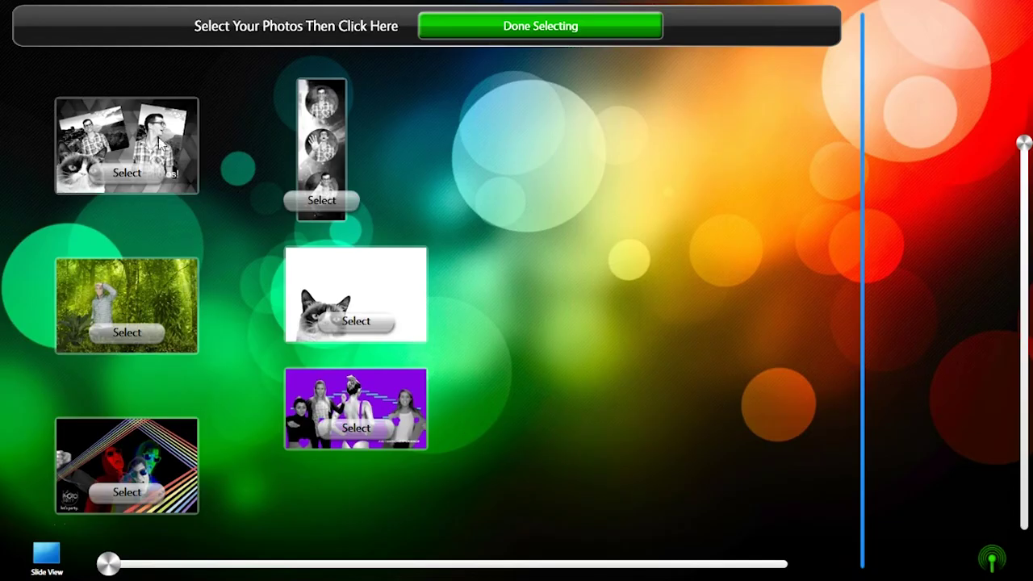
click(160, 142)
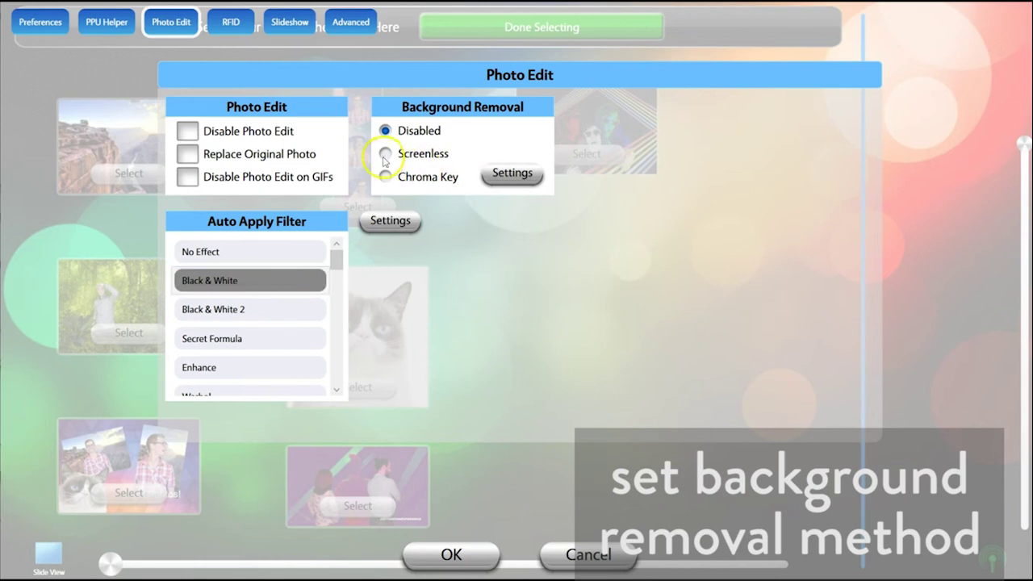
Set background removal to Chroma Key and bring up its adjustment settings
click(385, 153)
click(387, 179)
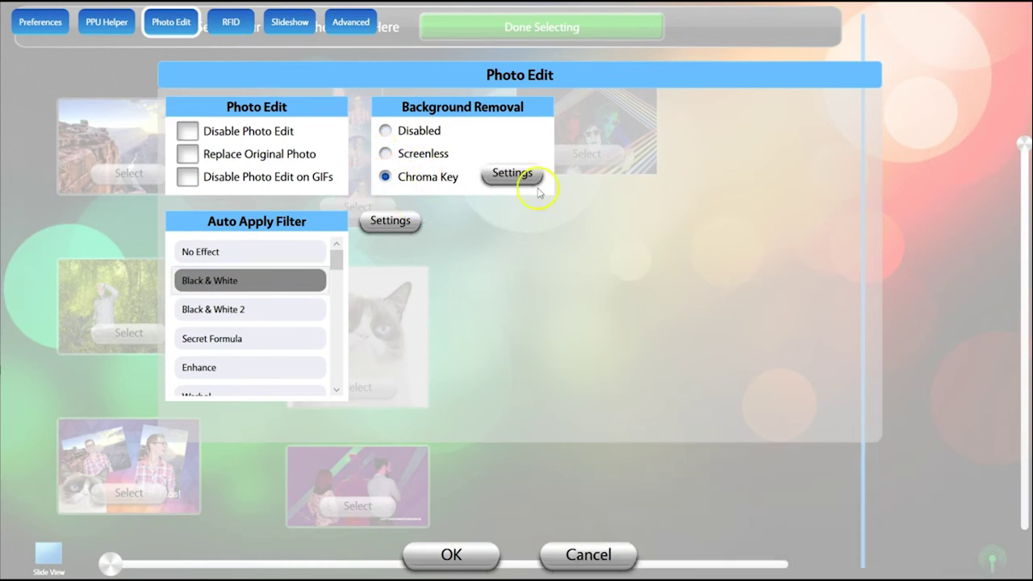
click(512, 175)
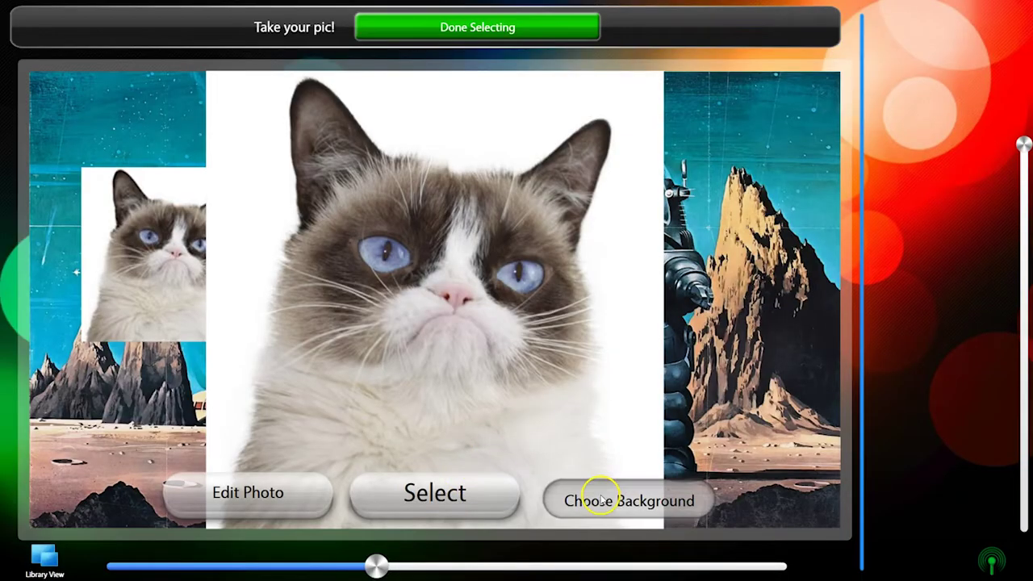
Reposition the cat on the scene and key out its white background with chroma key
click(601, 497)
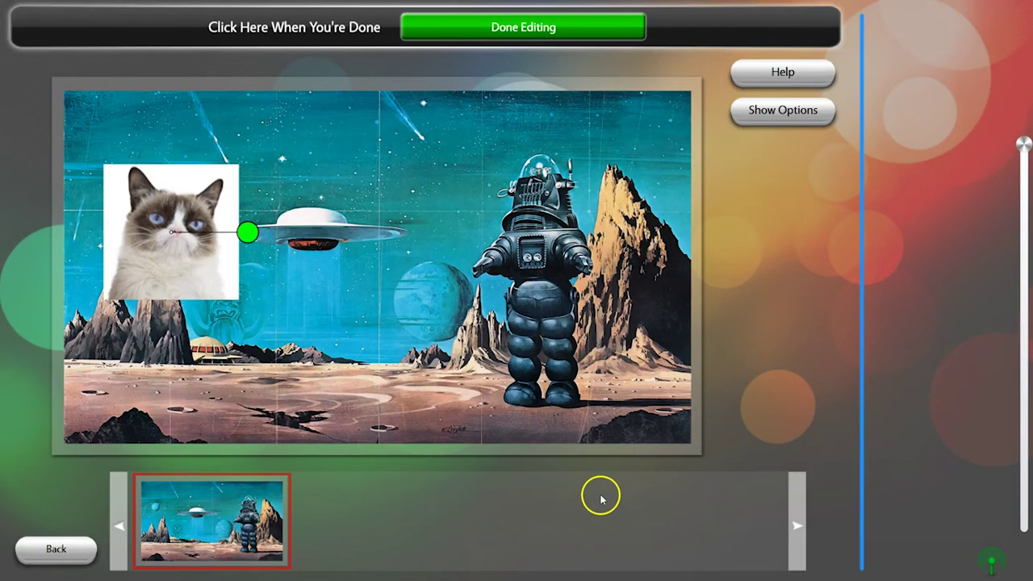
drag(261, 321, 307, 256)
click(769, 110)
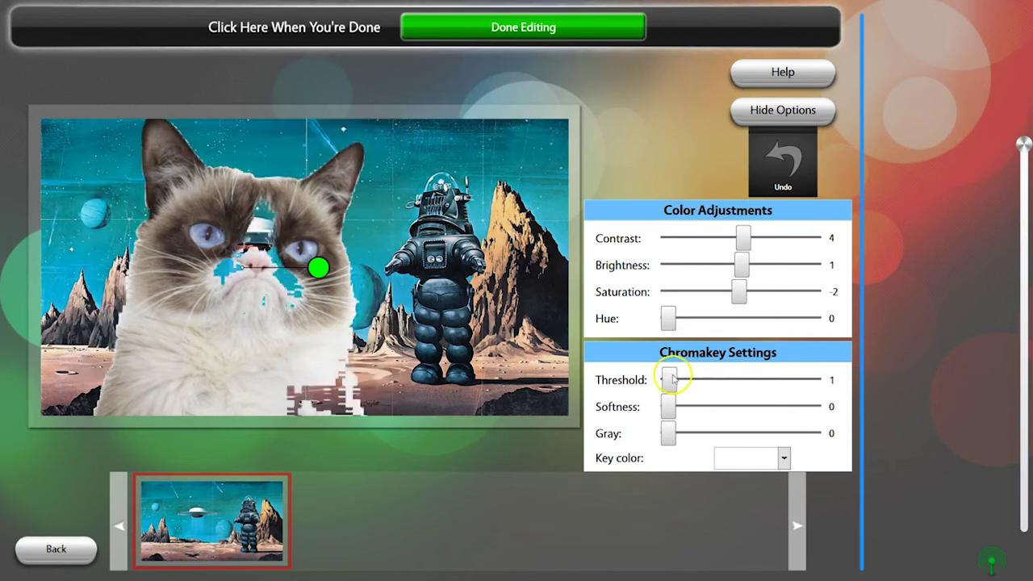
drag(676, 377, 671, 379)
drag(668, 430, 703, 443)
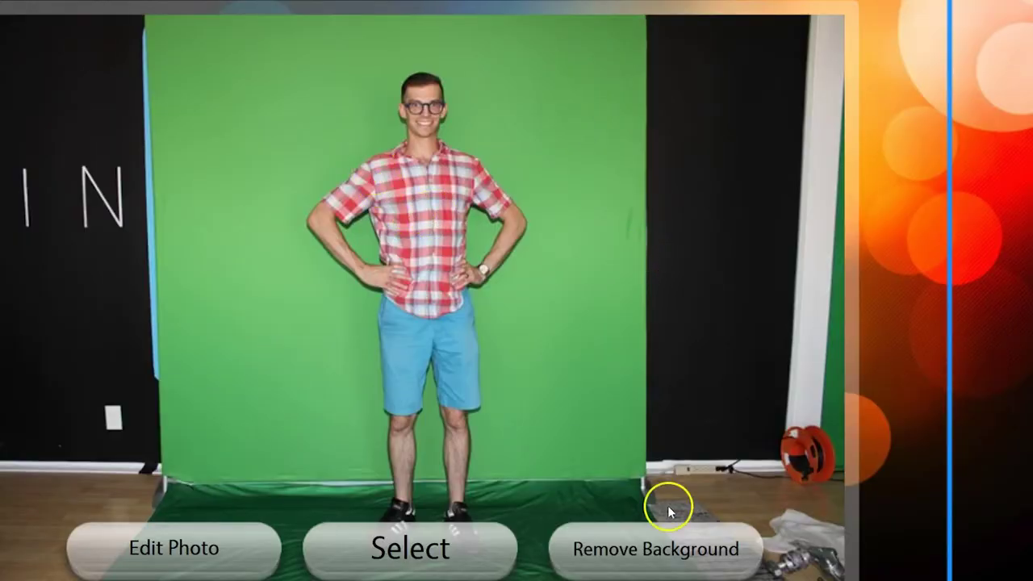
Cut the person out of the green-screen photo, then flip them upside down under the UFO
click(669, 547)
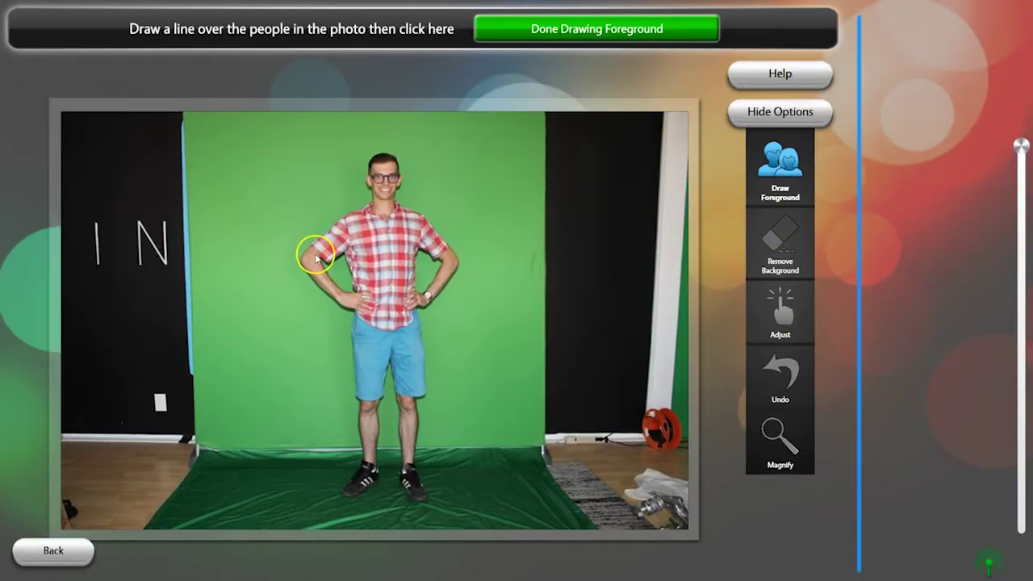
mouse_move(317, 256)
mouse_down()
mouse_move(379, 232)
mouse_move(449, 247)
mouse_move(456, 259)
mouse_up()
mouse_move(384, 163)
mouse_down()
mouse_move(387, 329)
mouse_move(461, 296)
mouse_move(454, 223)
mouse_move(411, 157)
mouse_move(353, 160)
mouse_move(302, 221)
mouse_move(318, 320)
mouse_move(351, 341)
mouse_up()
click(779, 242)
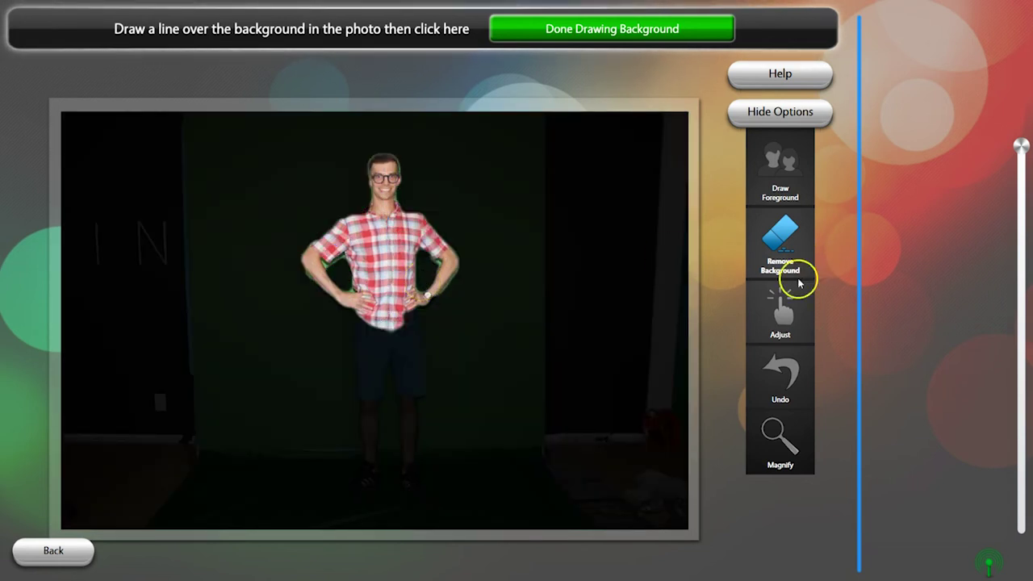
click(787, 305)
drag(369, 295, 318, 277)
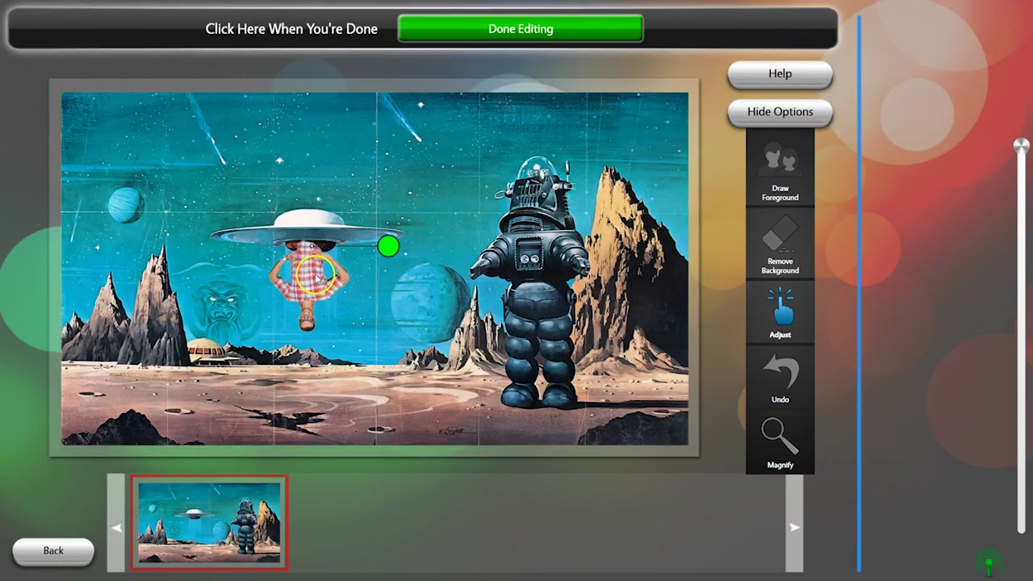
mouse_move(380, 252)
mouse_down()
mouse_move(401, 247)
mouse_move(388, 245)
mouse_up()
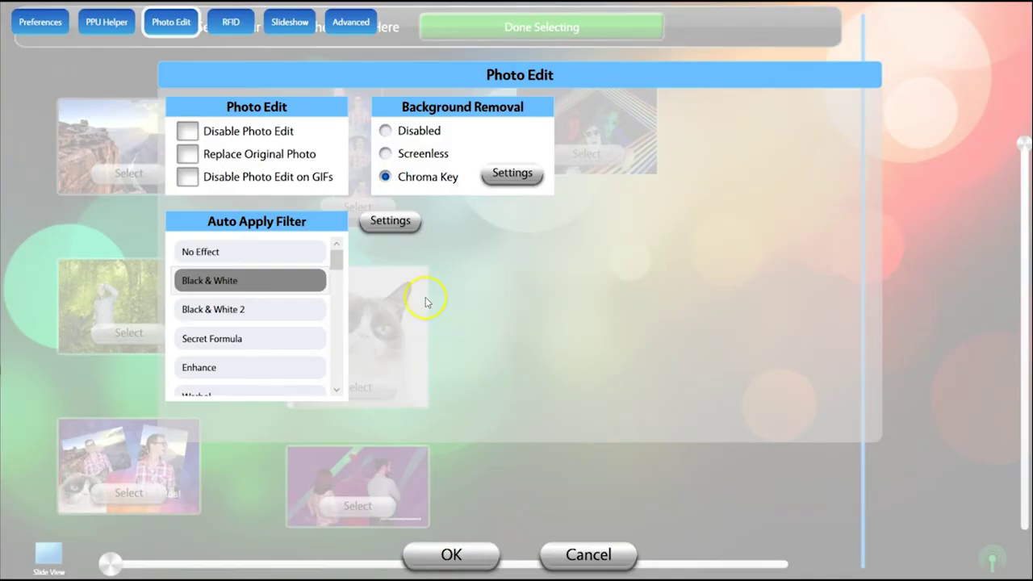
Bring up the RFID settings page
click(239, 29)
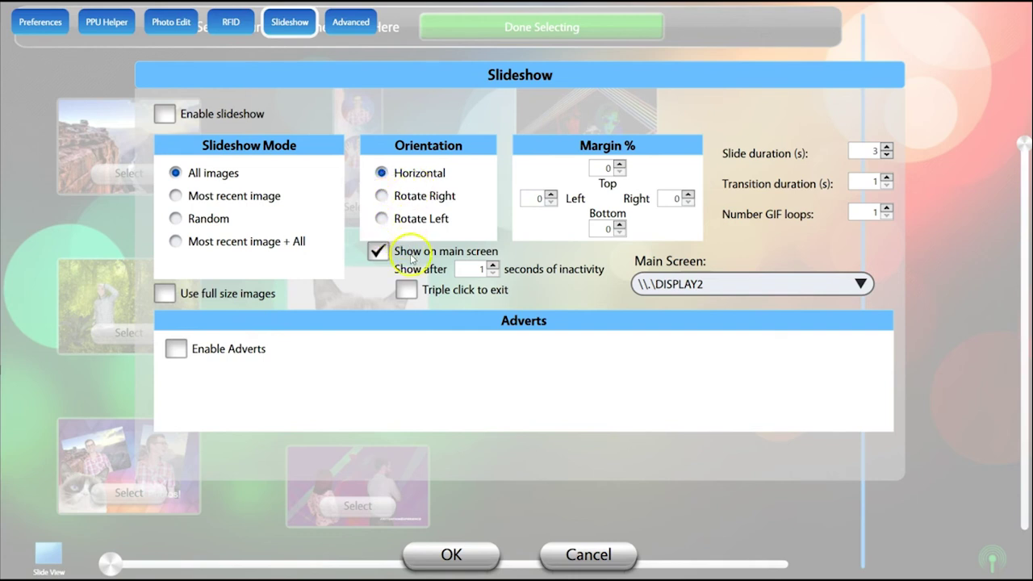
Keep the slideshow on the main screen DISPLAY1, checking the 1-second transition and 1 GIF loop
click(376, 253)
click(376, 255)
click(747, 284)
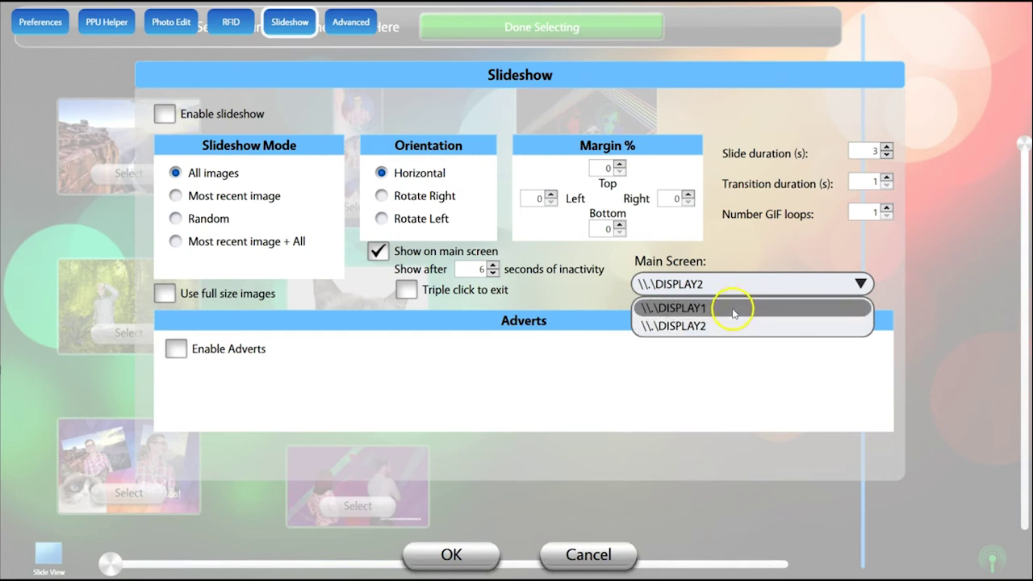
click(734, 310)
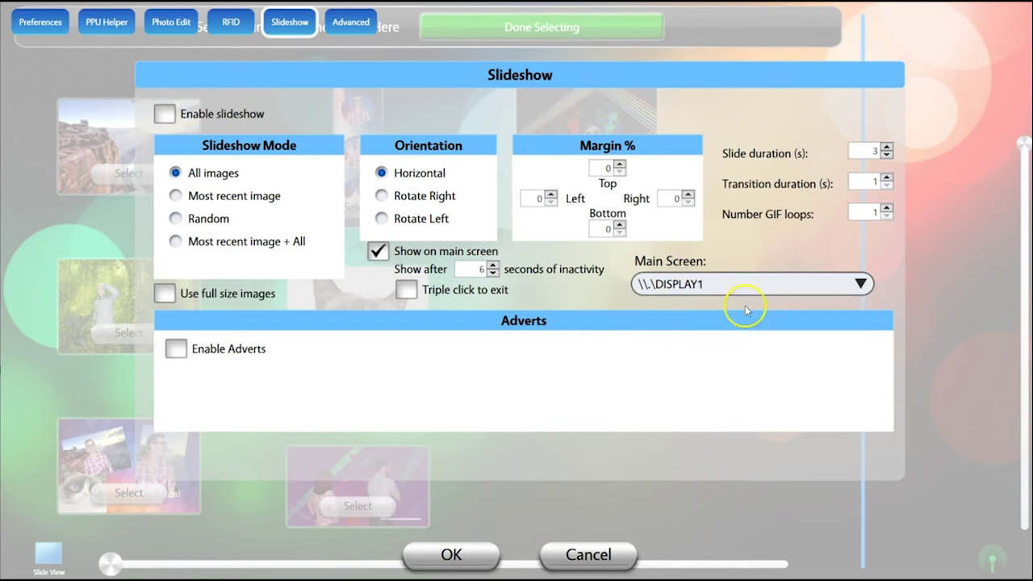
click(900, 317)
click(859, 284)
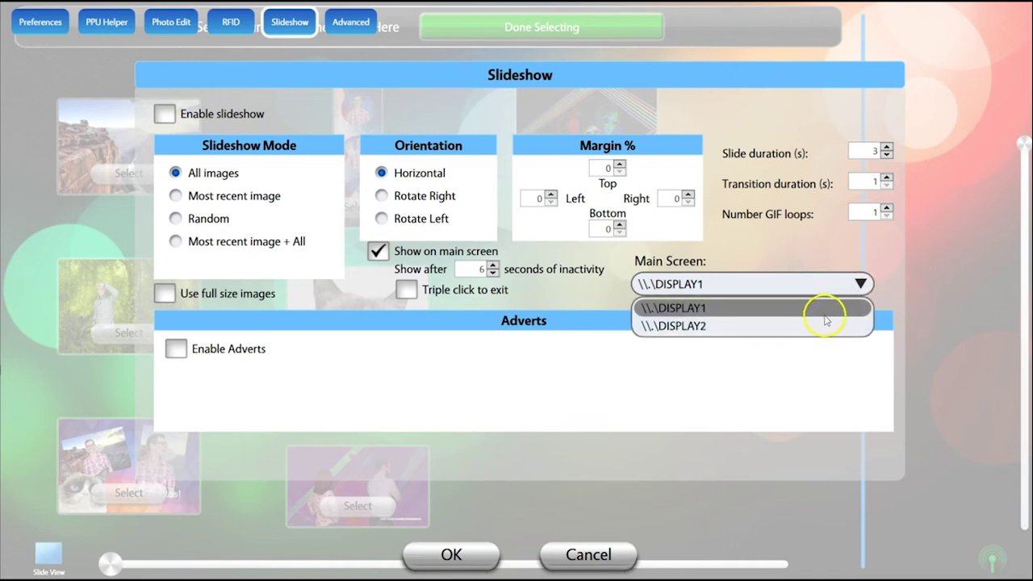
click(827, 326)
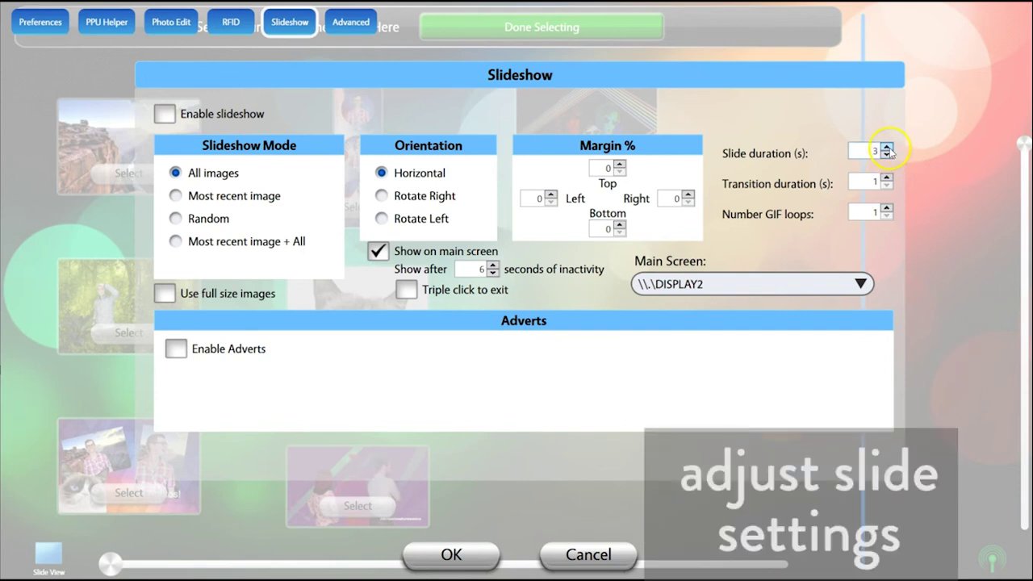
click(888, 185)
click(887, 215)
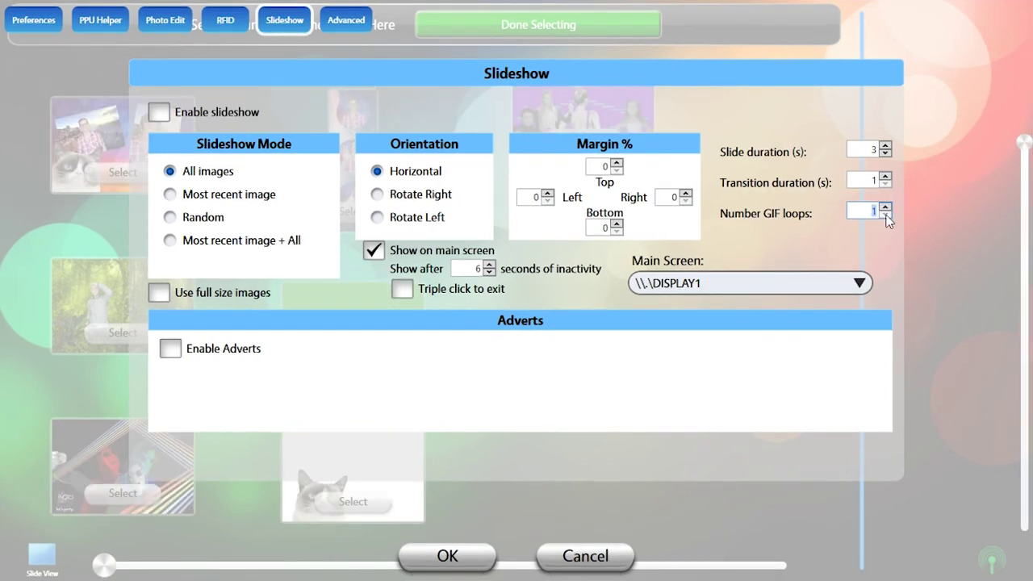
click(171, 349)
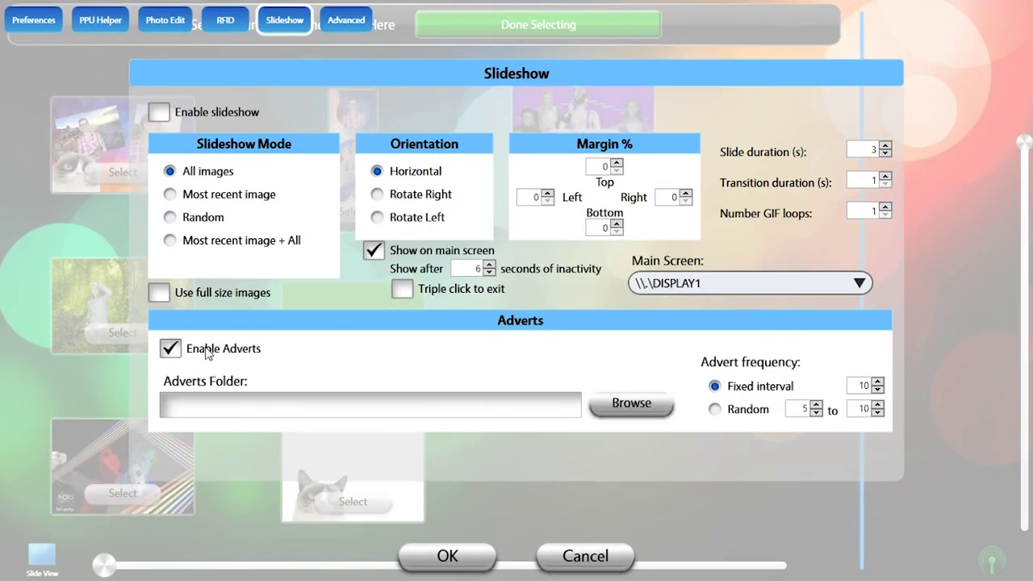
click(629, 411)
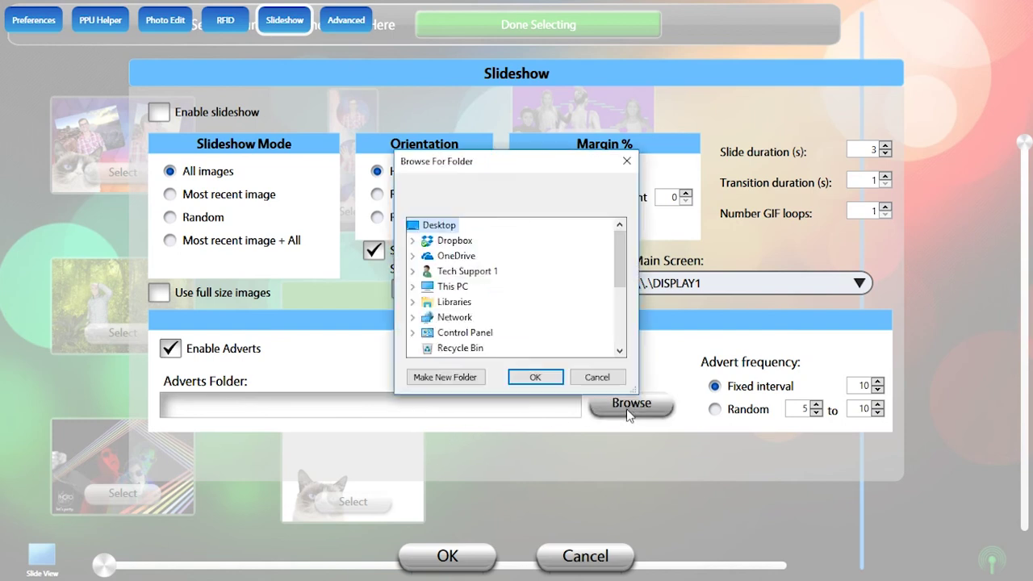
click(597, 377)
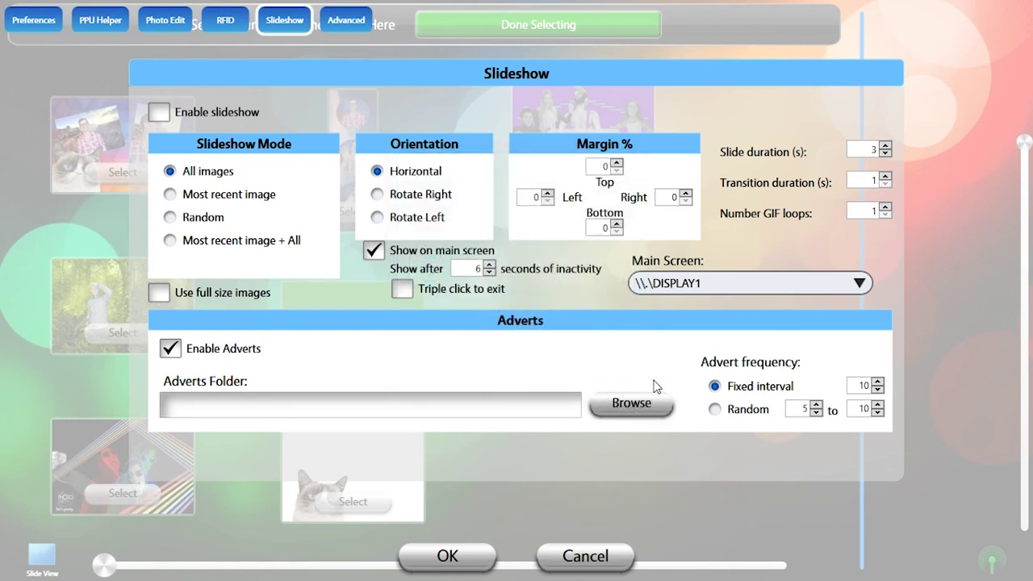
click(878, 384)
click(877, 384)
click(877, 383)
click(877, 383)
click(878, 391)
click(878, 391)
click(878, 391)
click(877, 390)
click(714, 409)
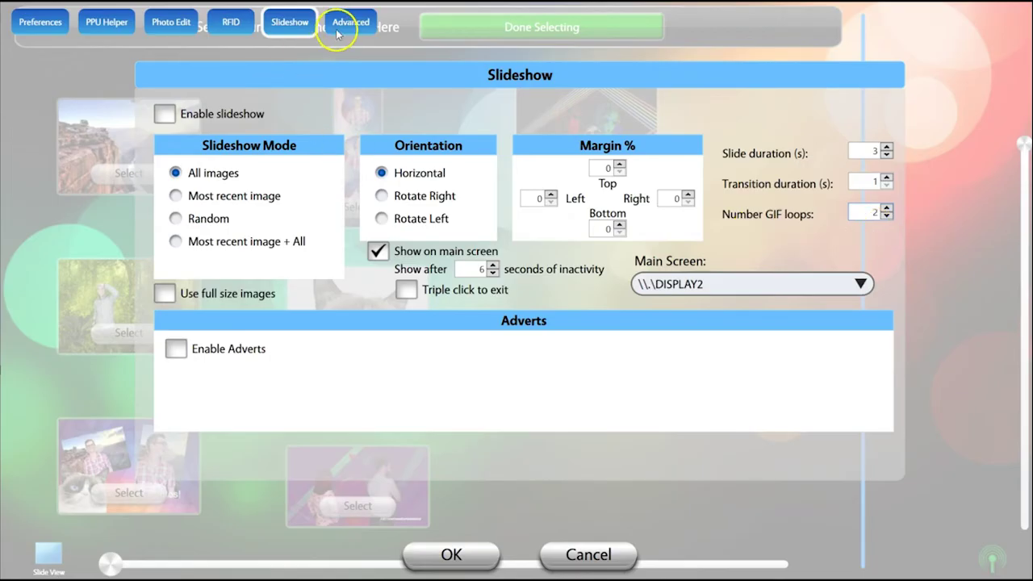
In Advanced settings, leave Hide Cursor and share timeout off, enable delete photos, and begin its password
click(337, 32)
click(199, 118)
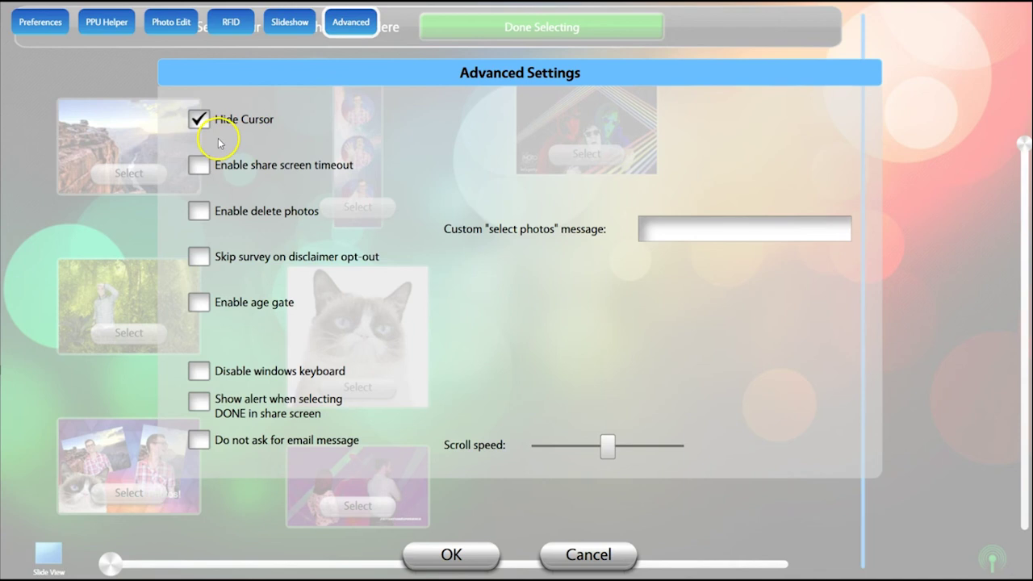
click(199, 119)
click(201, 166)
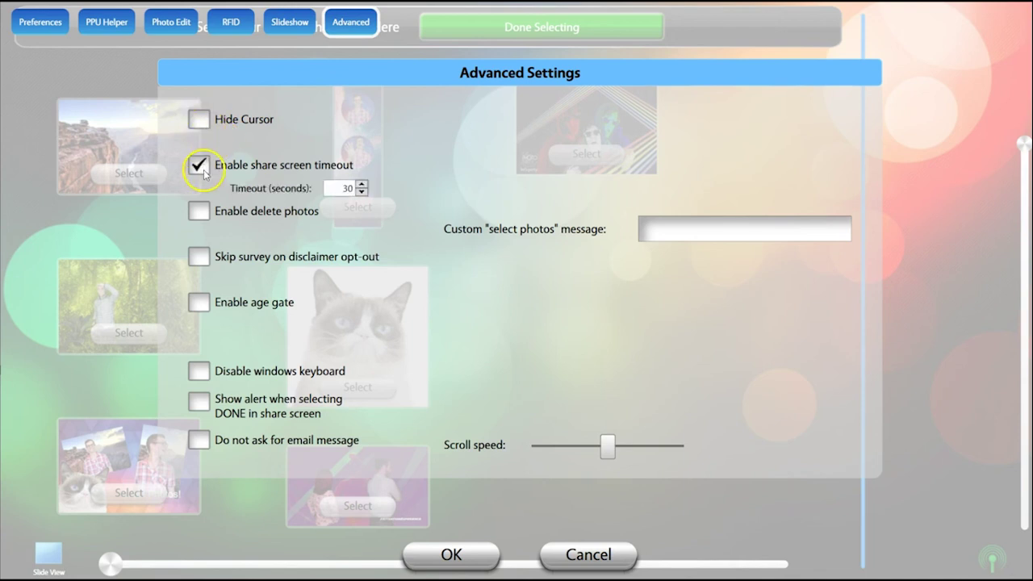
click(201, 166)
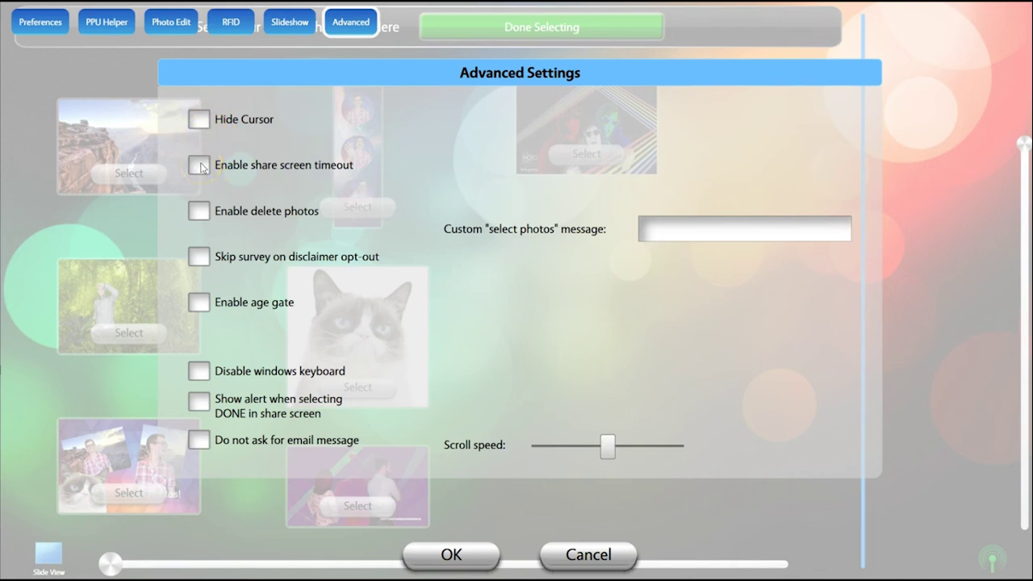
click(202, 212)
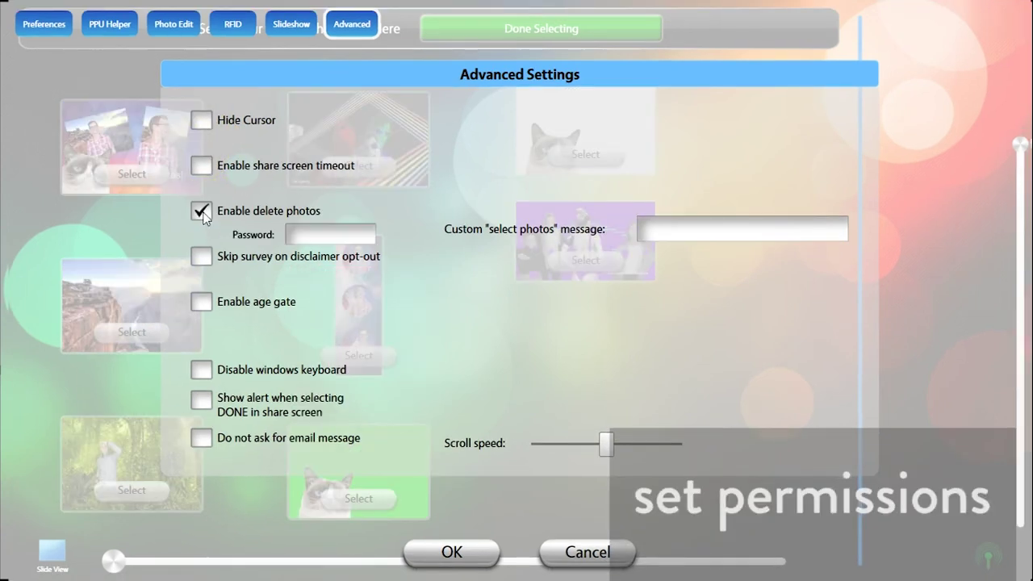
click(326, 234)
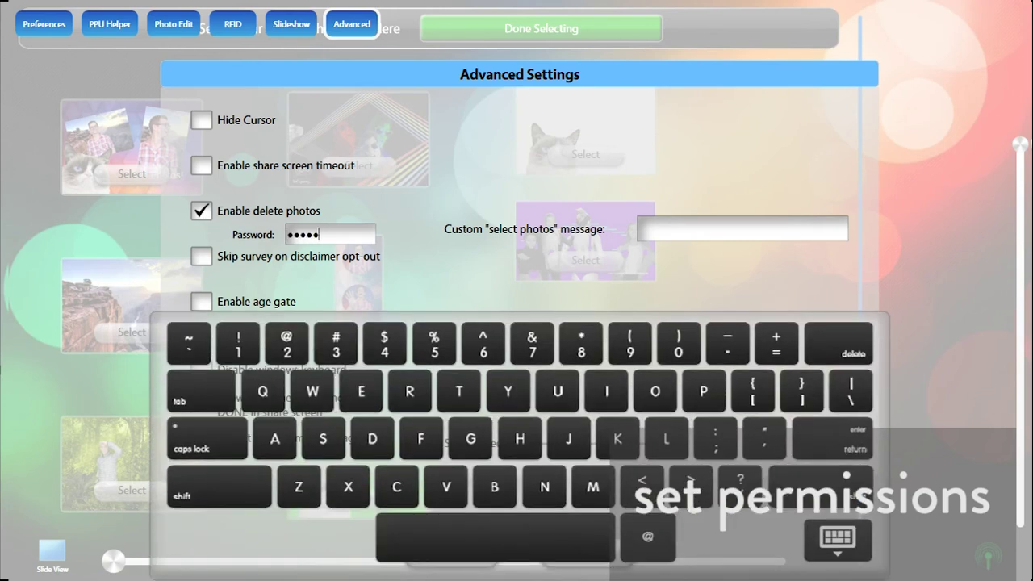
Save the advanced settings, queue the canyon photo, and clear the queue using the delete password
click(815, 433)
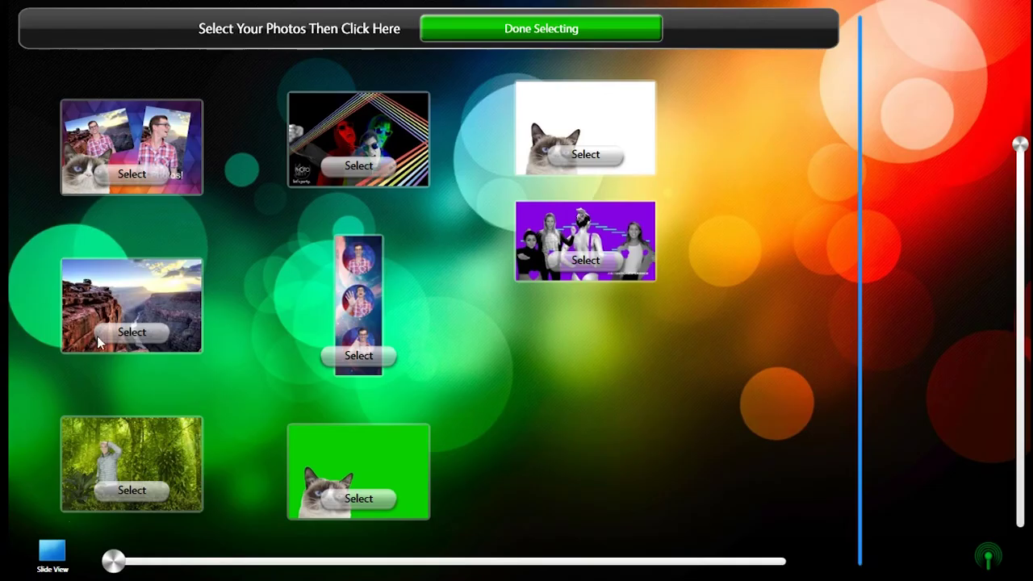
click(132, 332)
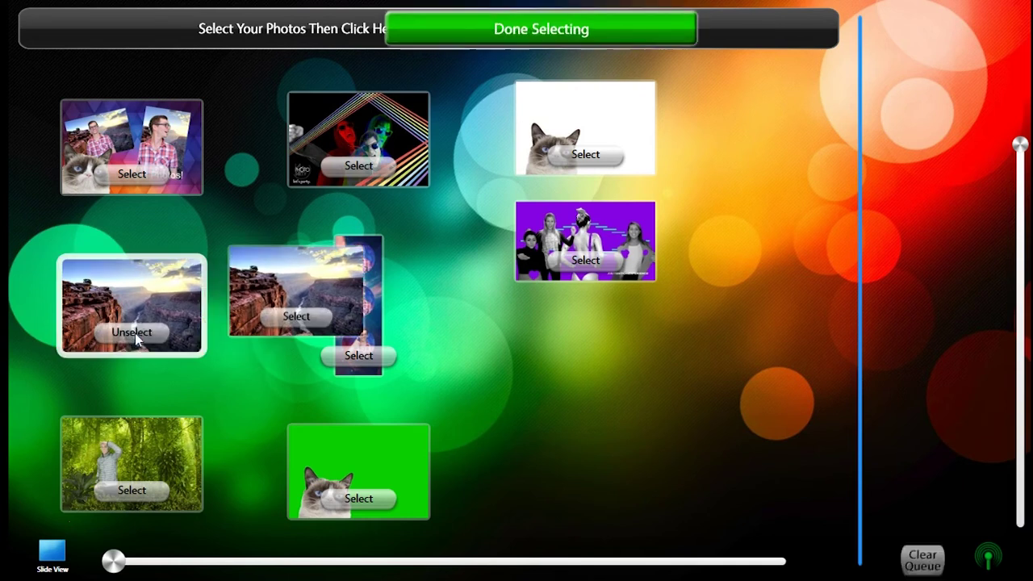
click(925, 565)
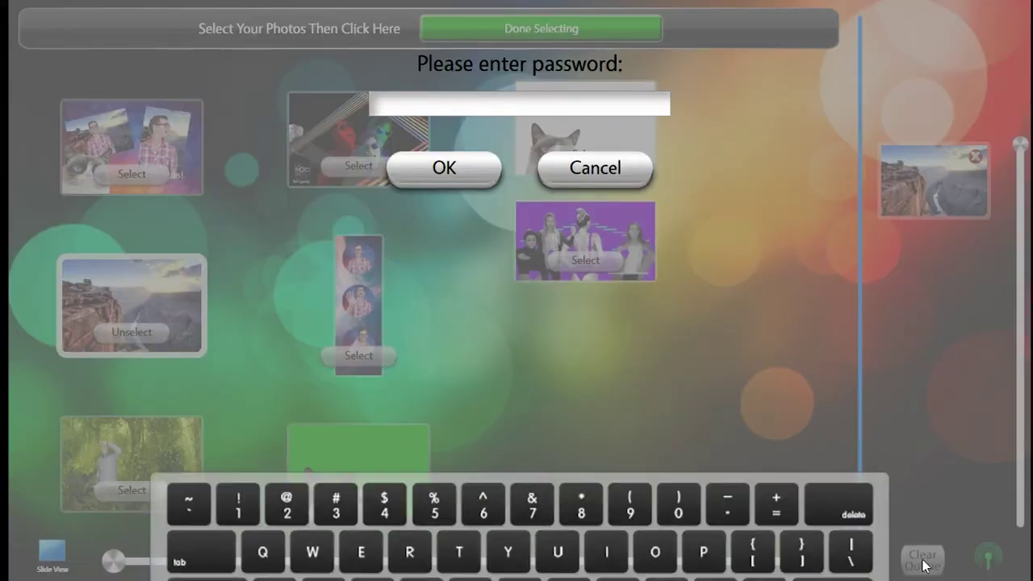
click(735, 405)
click(544, 428)
click(657, 392)
click(454, 393)
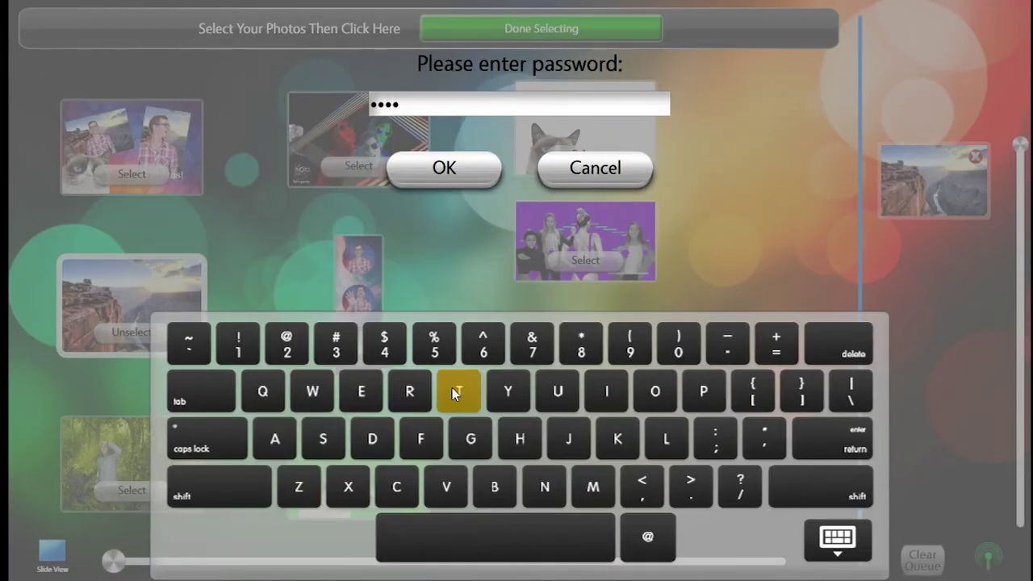
click(411, 171)
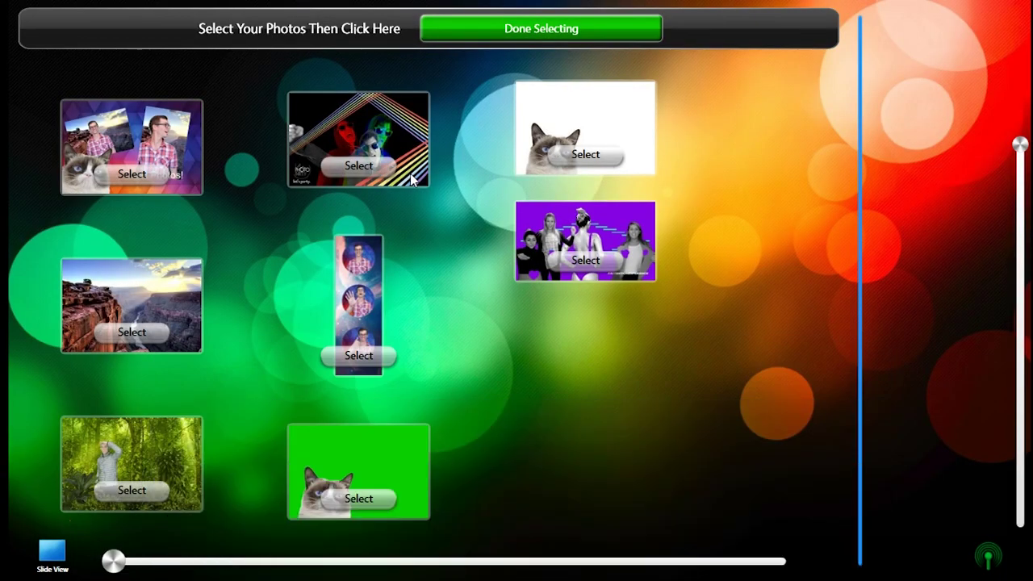
Try the age gate at minimum age 21 for printing only, leaving it, the keyboard restriction and sharing alert off
key(F2)
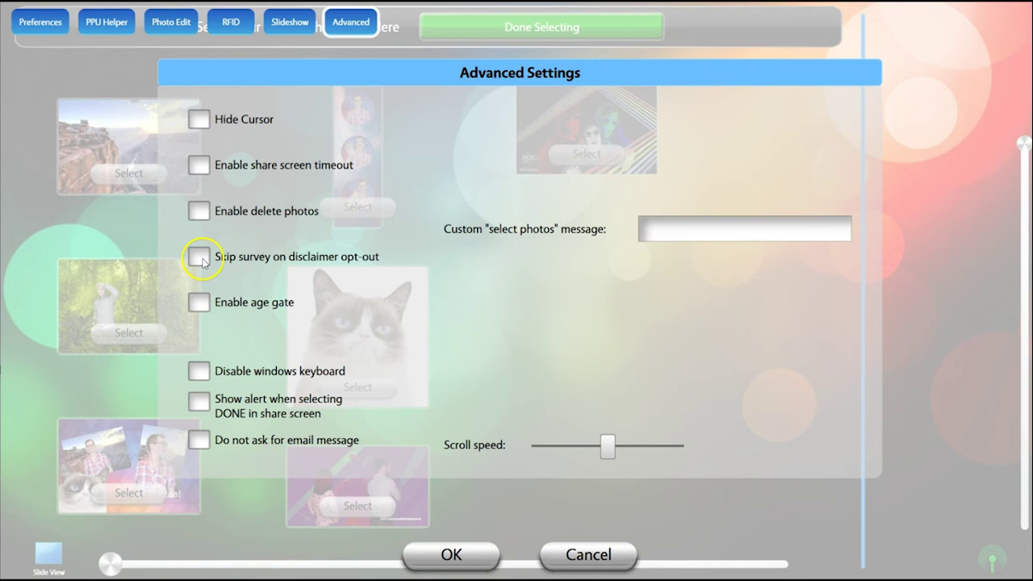
click(200, 303)
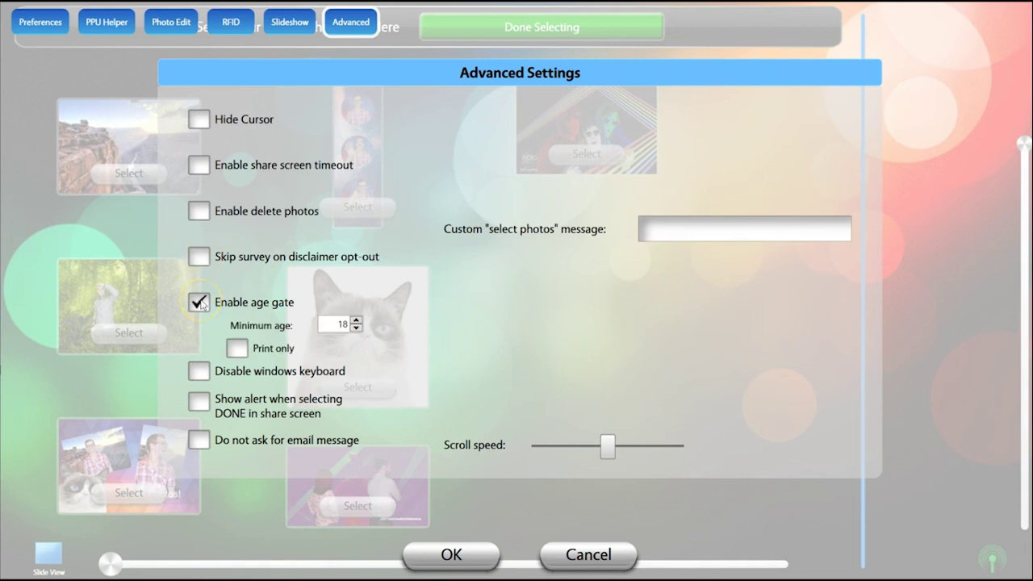
click(356, 320)
click(356, 321)
click(356, 320)
click(239, 352)
click(200, 303)
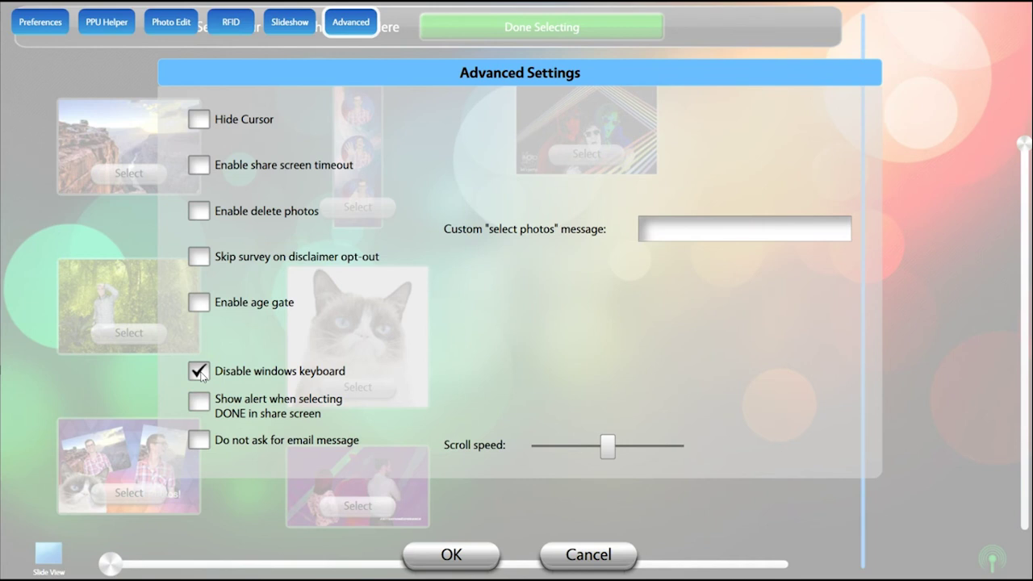
click(201, 375)
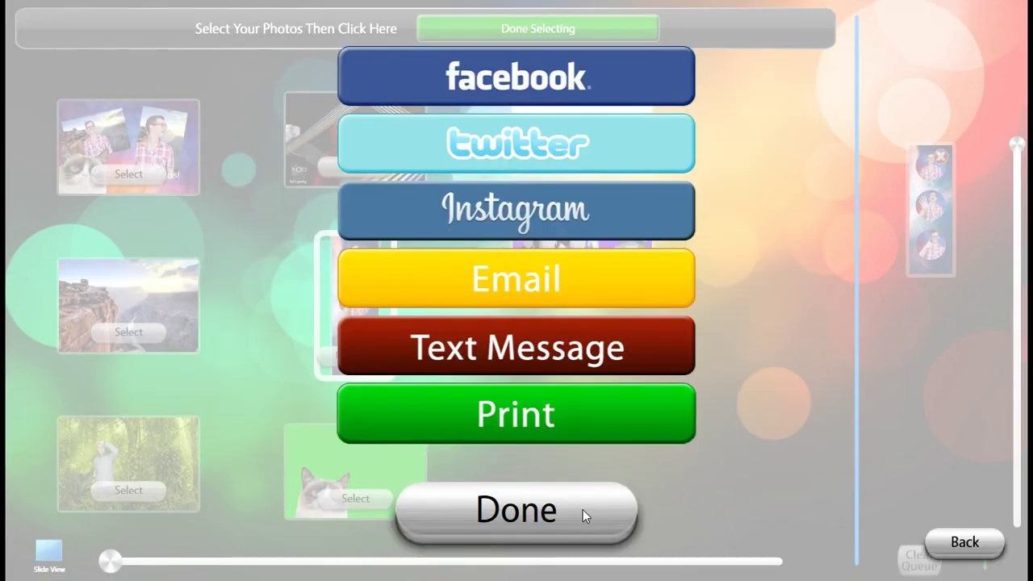
click(582, 509)
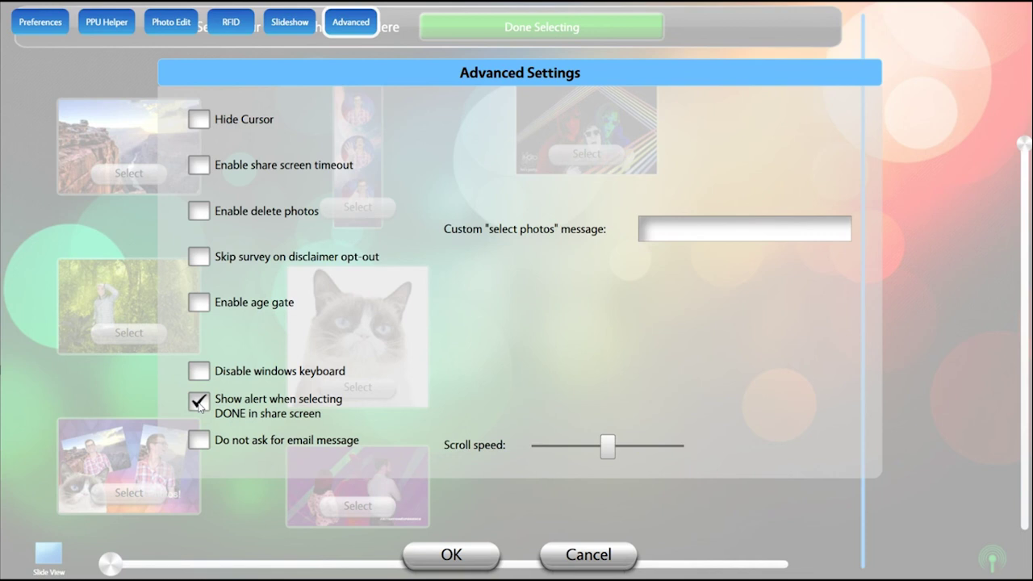
click(199, 404)
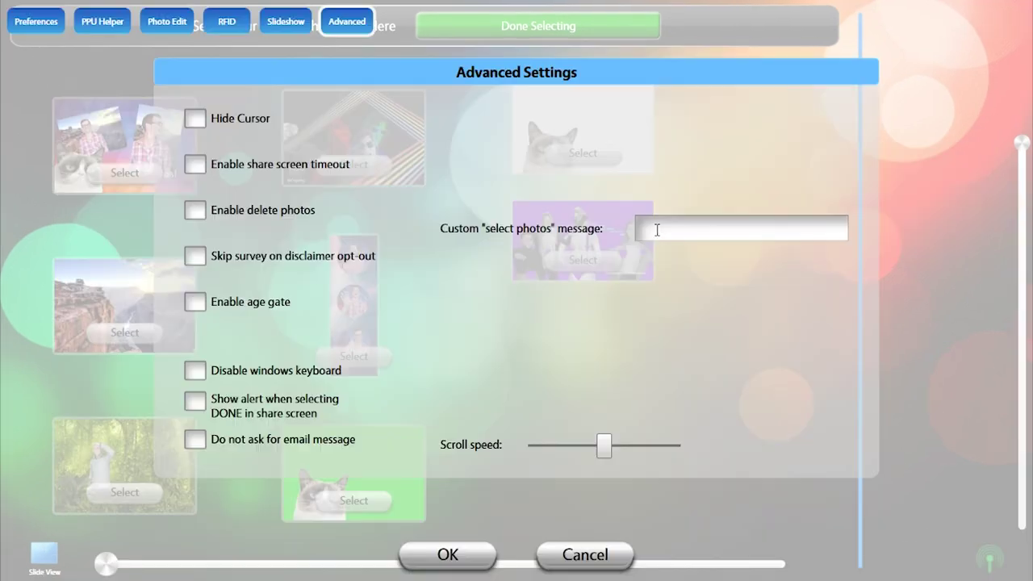
Preview 'take your pic' as the select-photos message, test scroll speeds, and save the settings
text(take your pic)
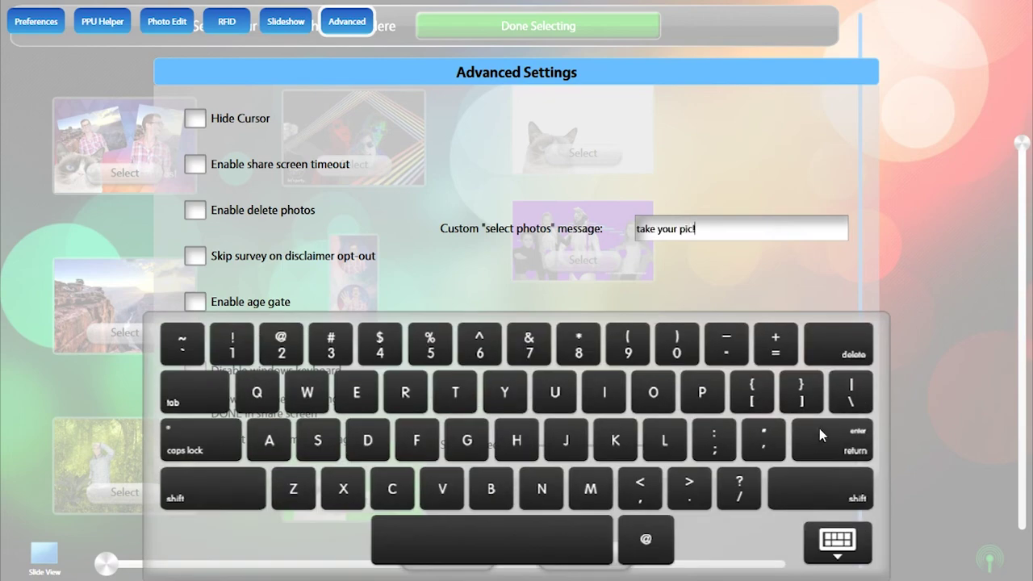
click(819, 429)
click(450, 555)
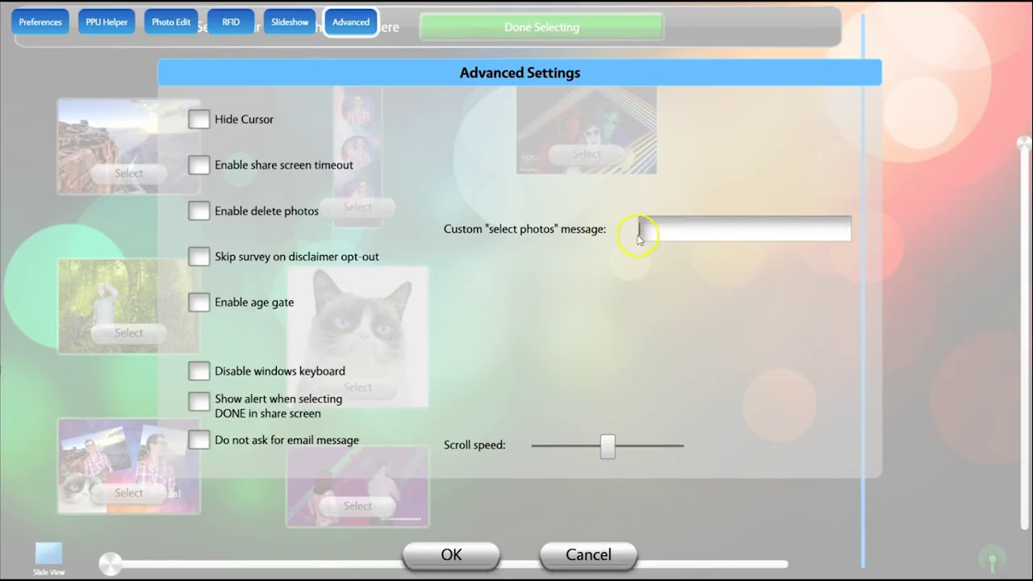
mouse_move(604, 458)
mouse_down()
mouse_move(593, 455)
mouse_move(622, 459)
mouse_move(607, 467)
mouse_up()
click(452, 555)
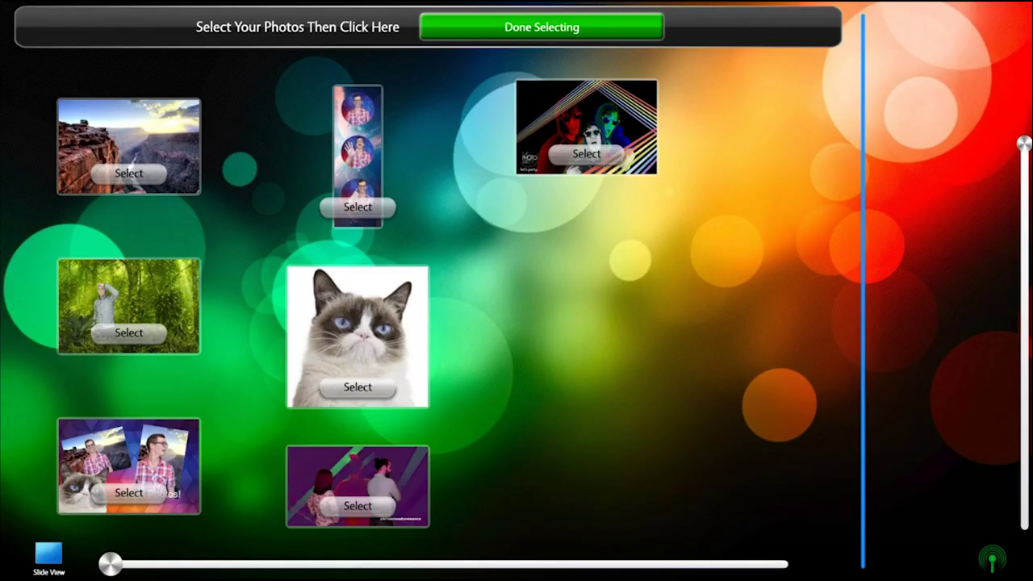